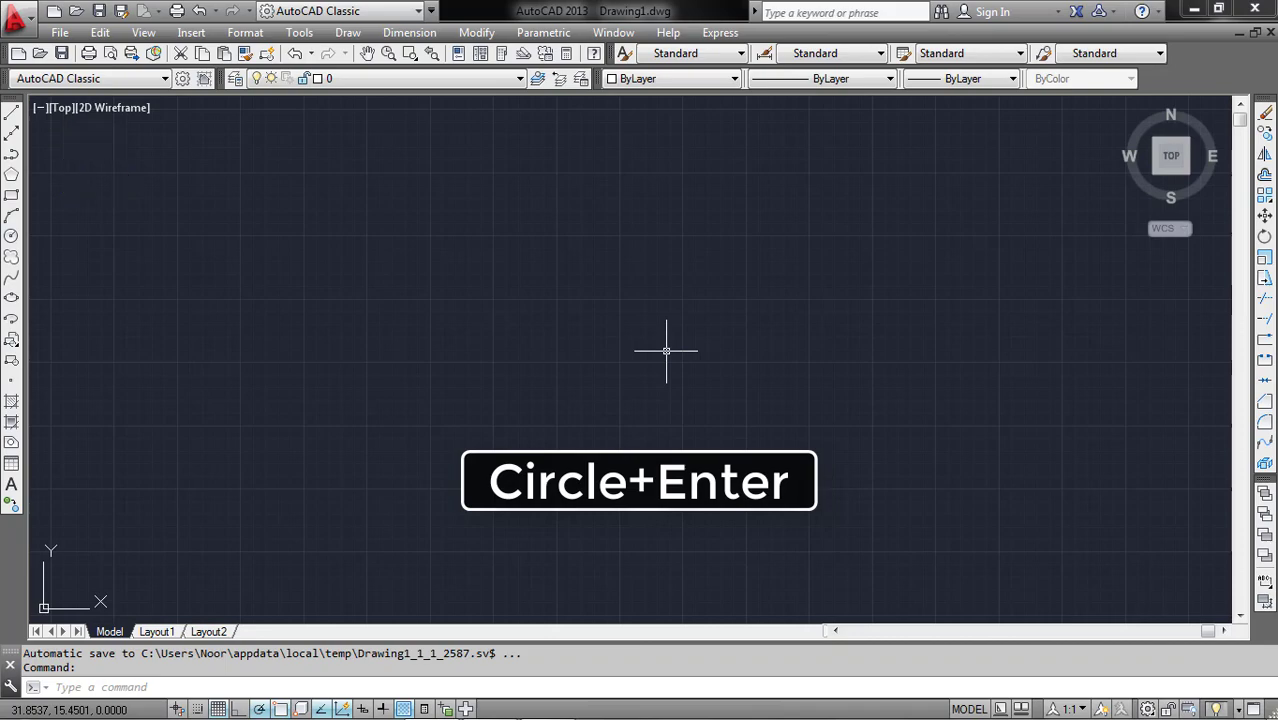
Draw a circle of radius 6 in the upper-left area of the drawing
{"action": "type", "text": "c"}
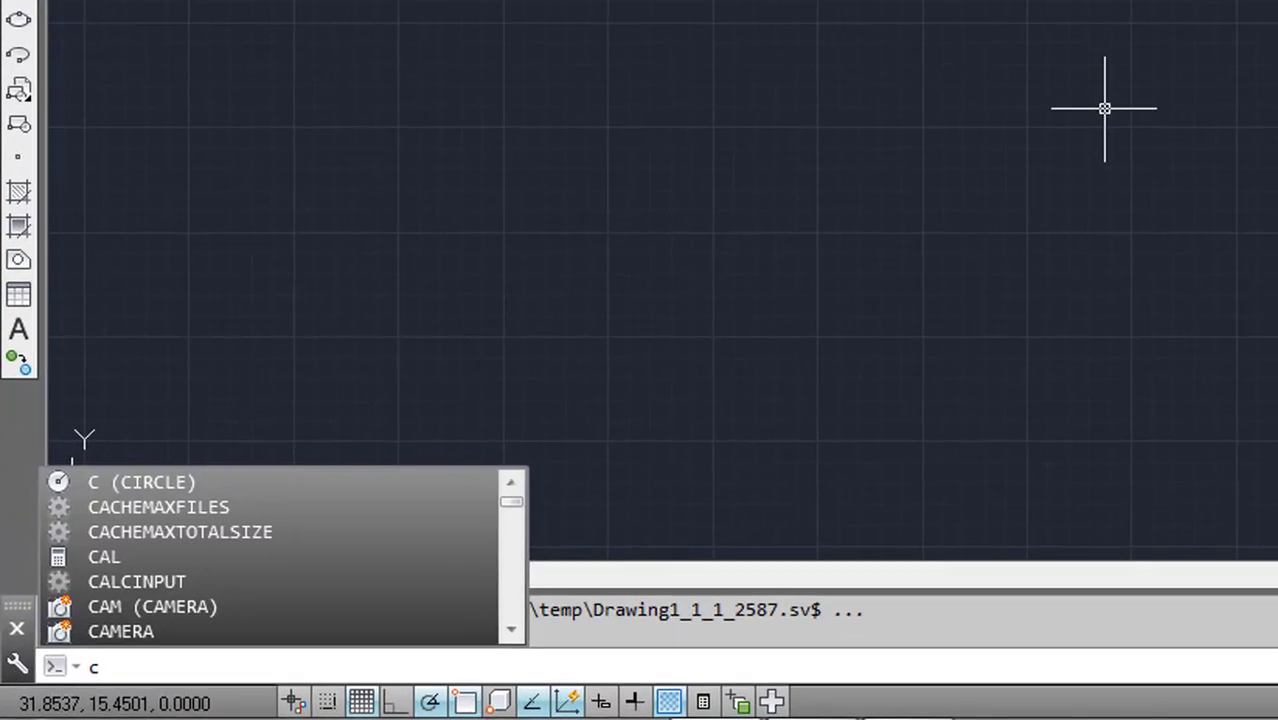
{"action": "type", "text": "ir"}
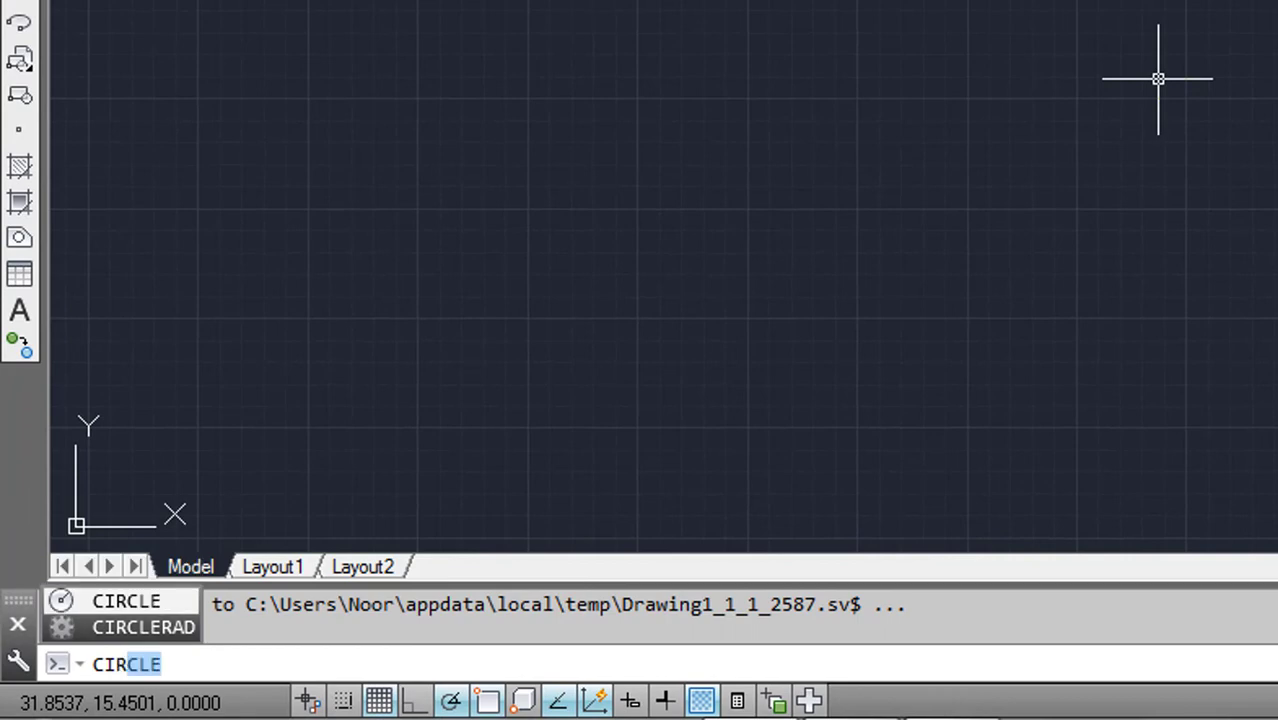
{"action": "type", "text": "cl"}
{"action": "key", "text": "Return"}
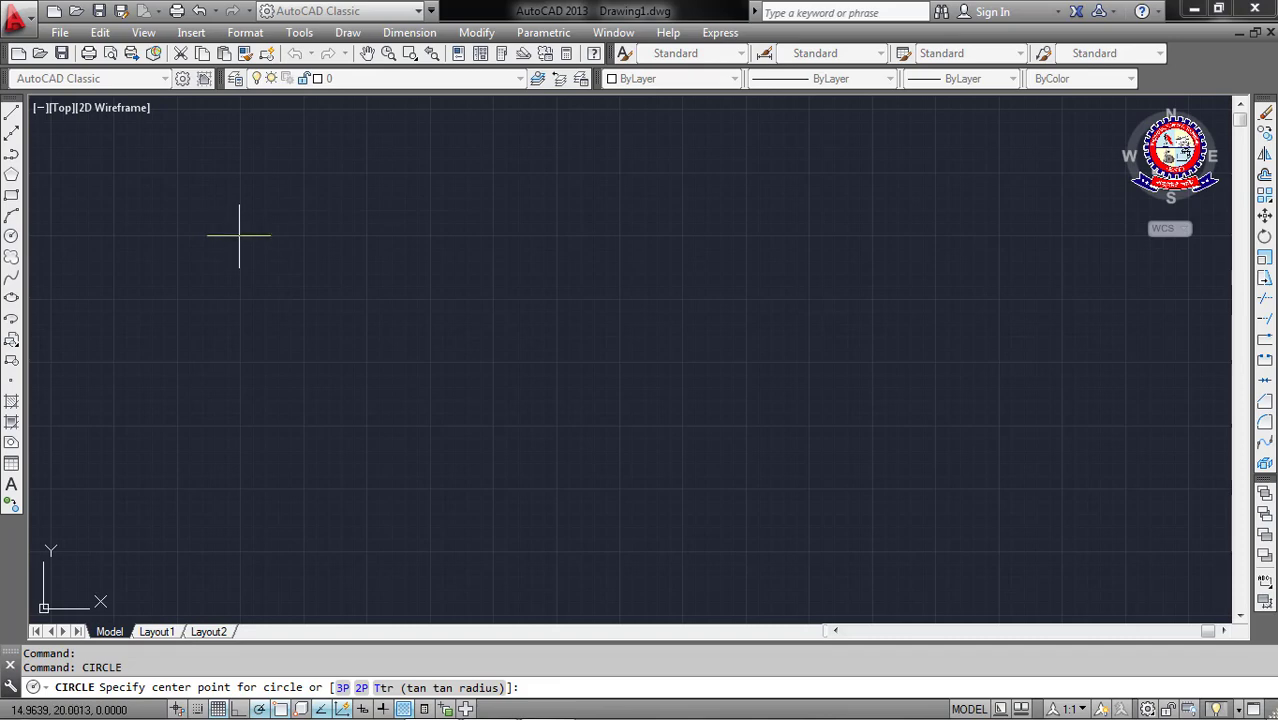
{"action": "left_click", "coordinate": [239, 236]}
{"action": "type", "text": "6"}
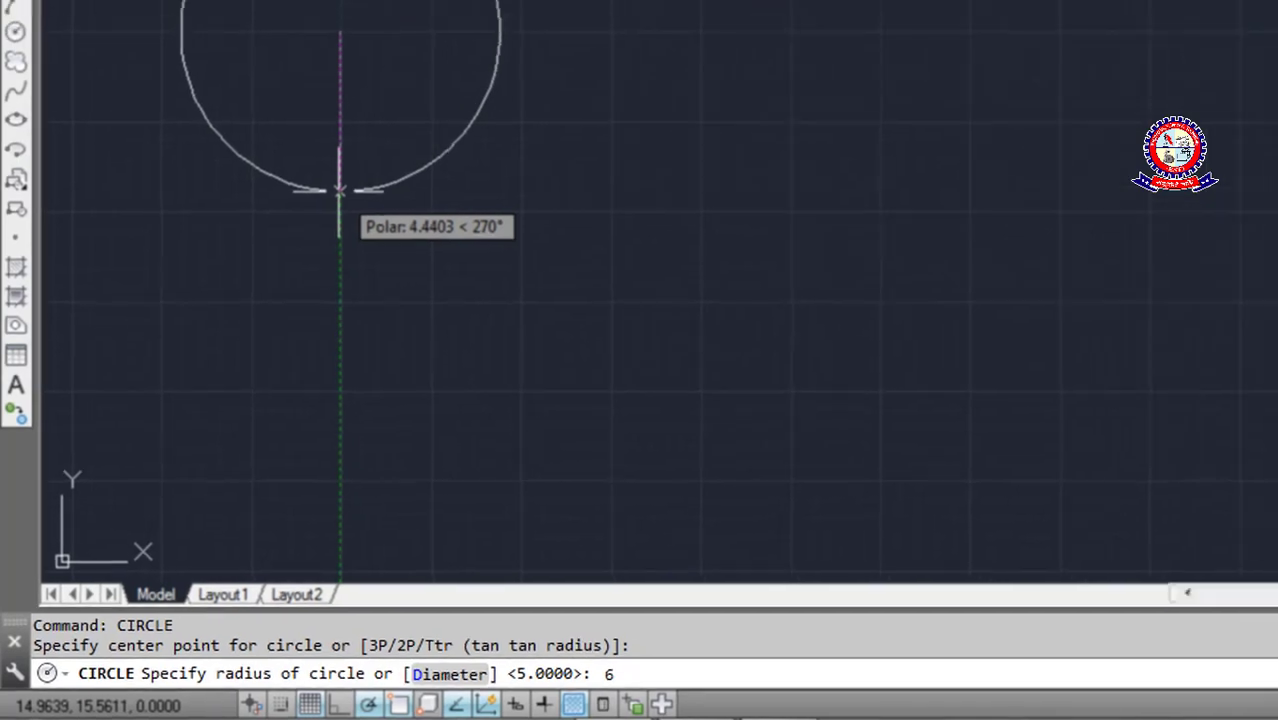
{"action": "key", "text": "Return"}
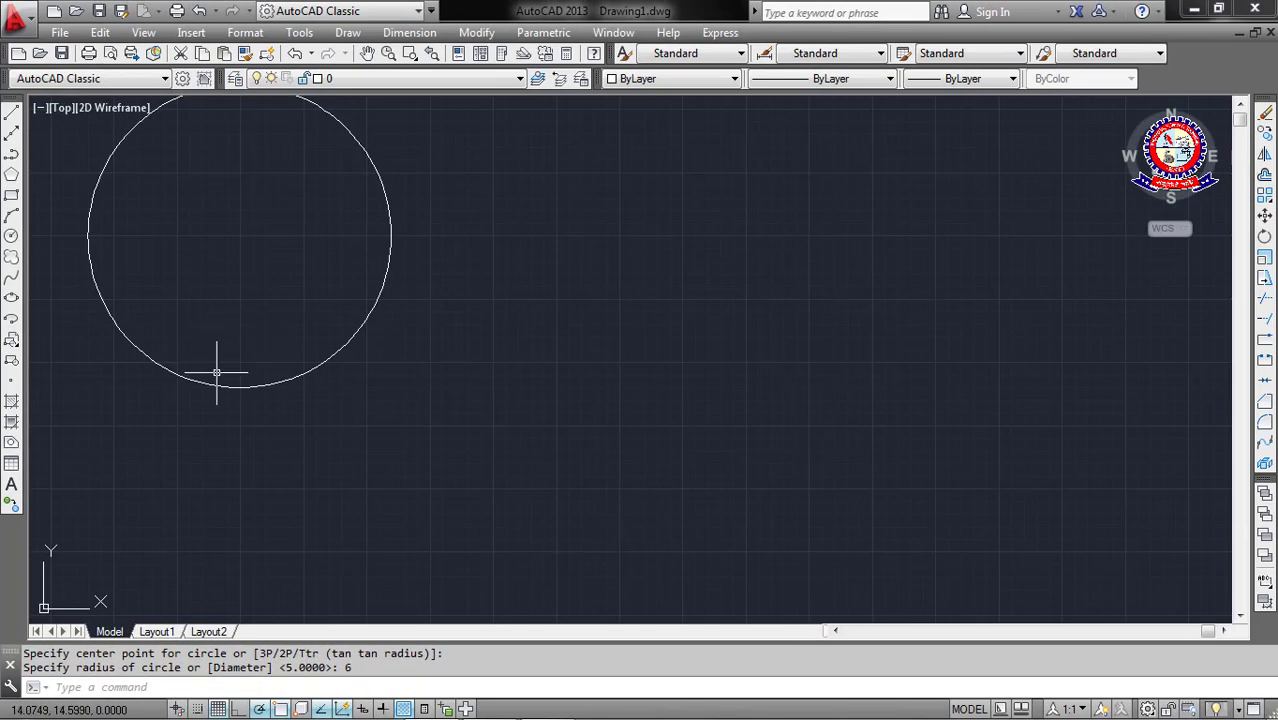
Select the new circle and start the MOVE command (M) on it
{"action": "left_click", "coordinate": [213, 383]}
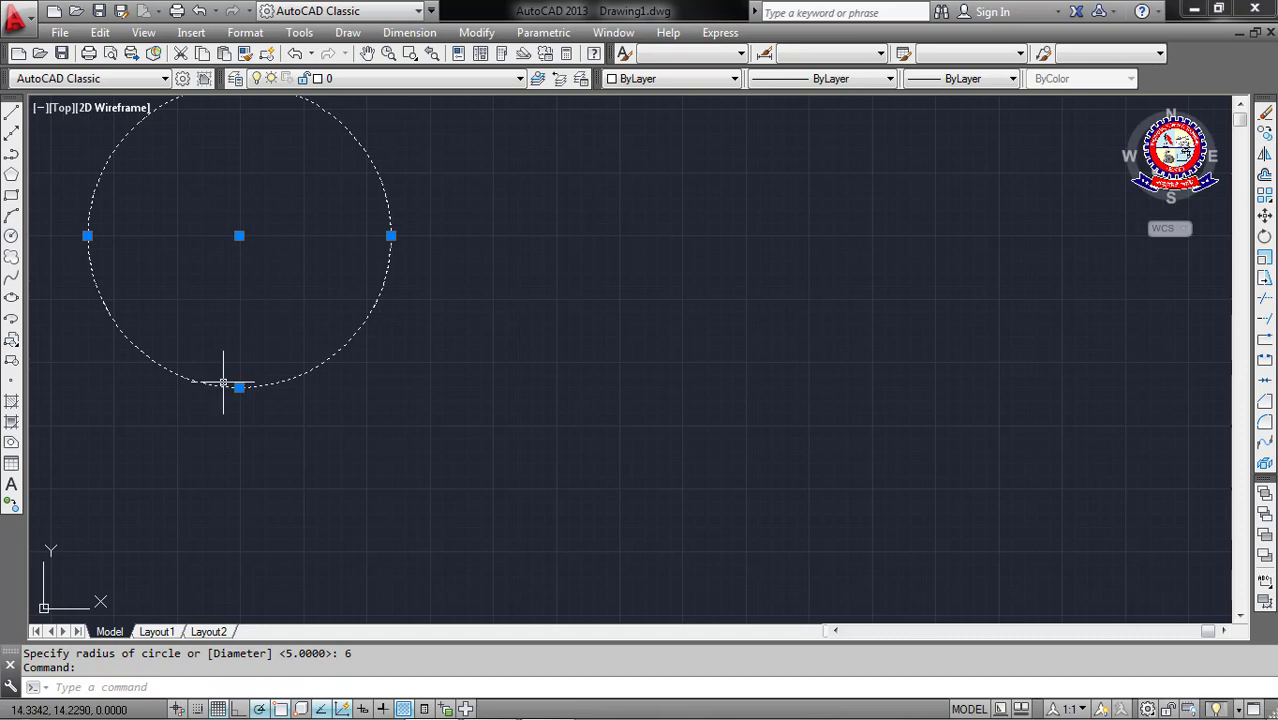
{"action": "type", "text": "m"}
{"action": "key", "text": "Return"}
Move the circle down and to the right, and switch Windows to the Basic colour scheme
{"action": "left_click", "coordinate": [239, 235]}
{"action": "left_click", "coordinate": [307, 324]}
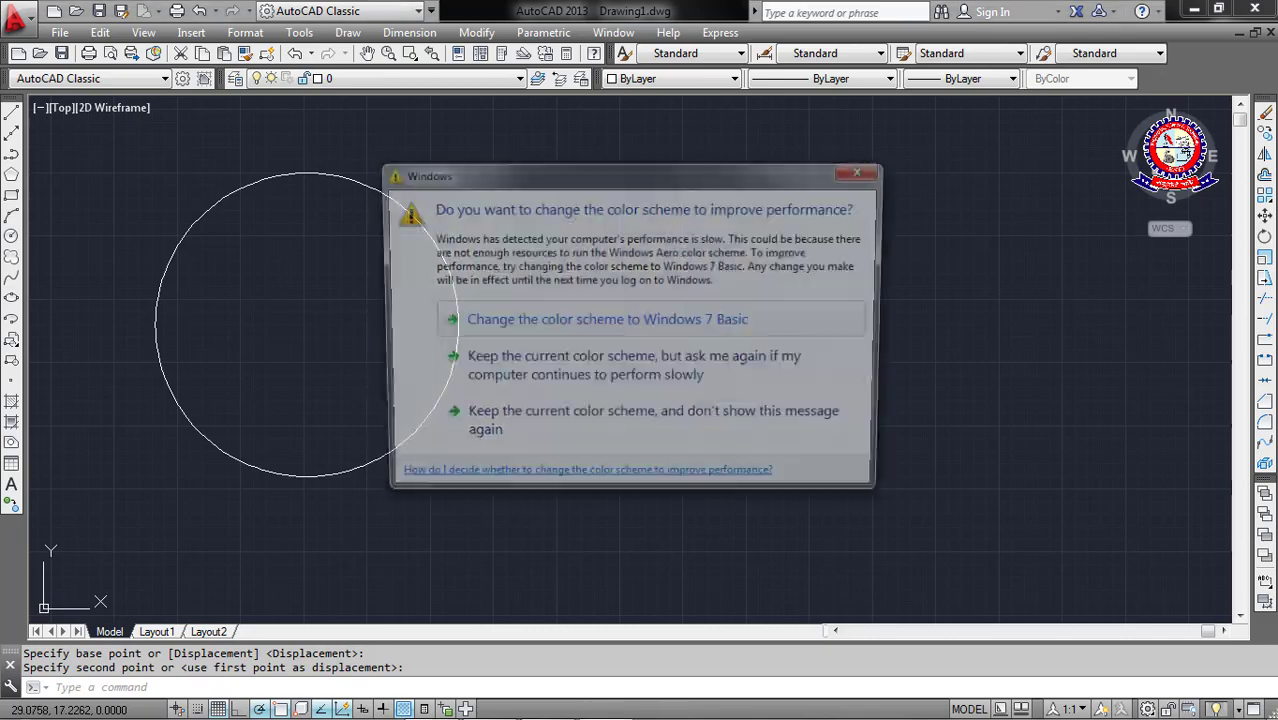
{"action": "left_click", "coordinate": [574, 322]}
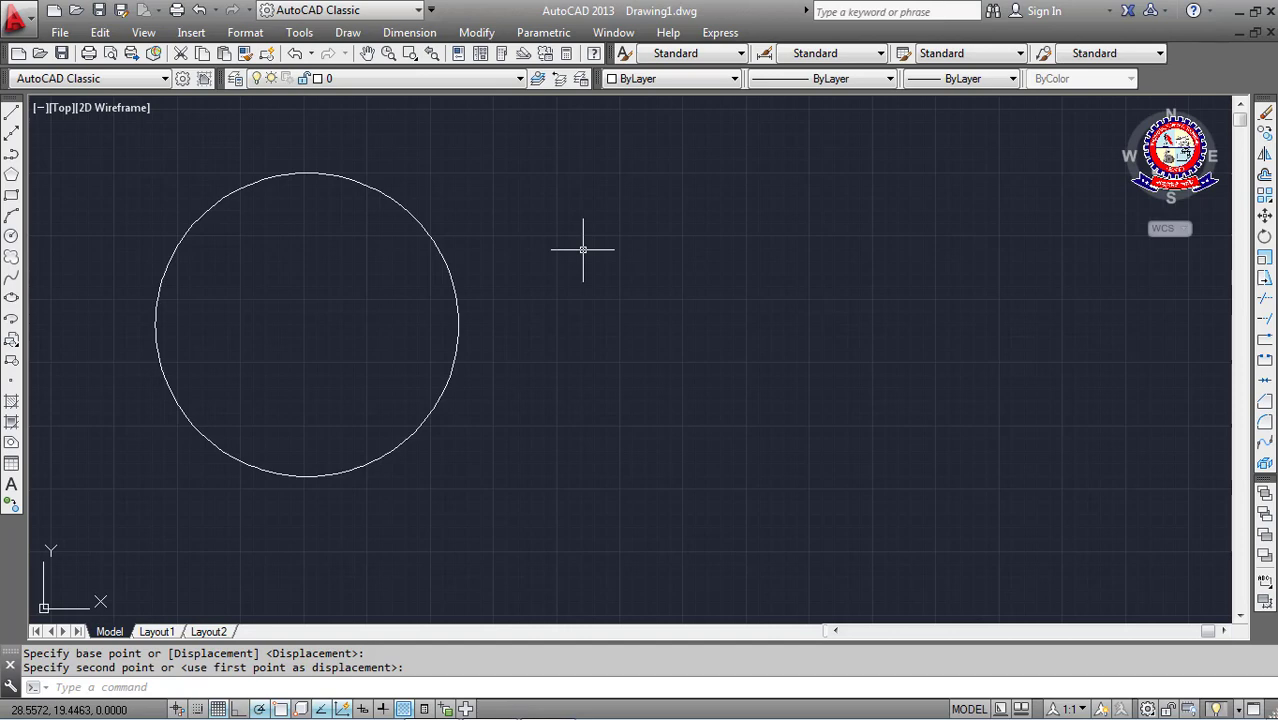
Pan the view so the circle shifts to the left
{"action": "scroll", "coordinate": [614, 297], "scroll_direction": "up", "scroll_amount": 2}
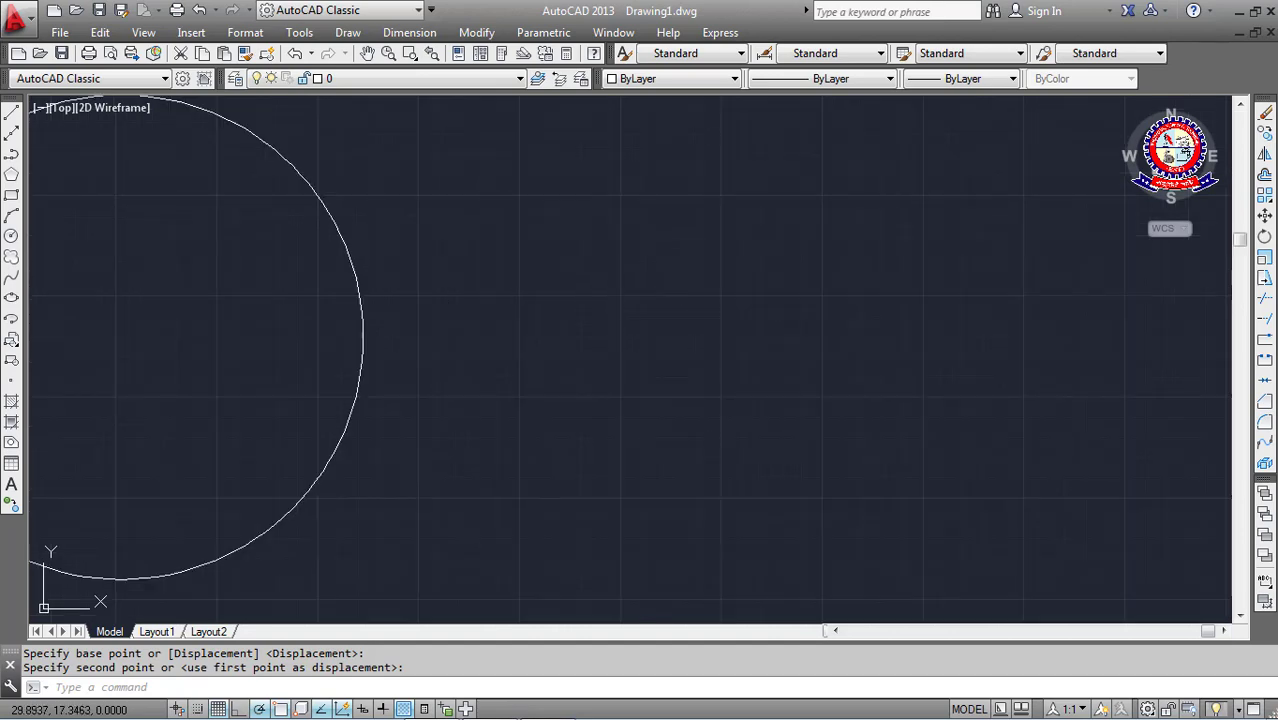
{"action": "middle_click_drag", "start_coordinate": [614, 297], "coordinate": [502, 320]}
{"action": "left_click", "coordinate": [502, 320]}
{"action": "scroll", "coordinate": [508, 314], "scroll_direction": "down", "scroll_amount": 2}
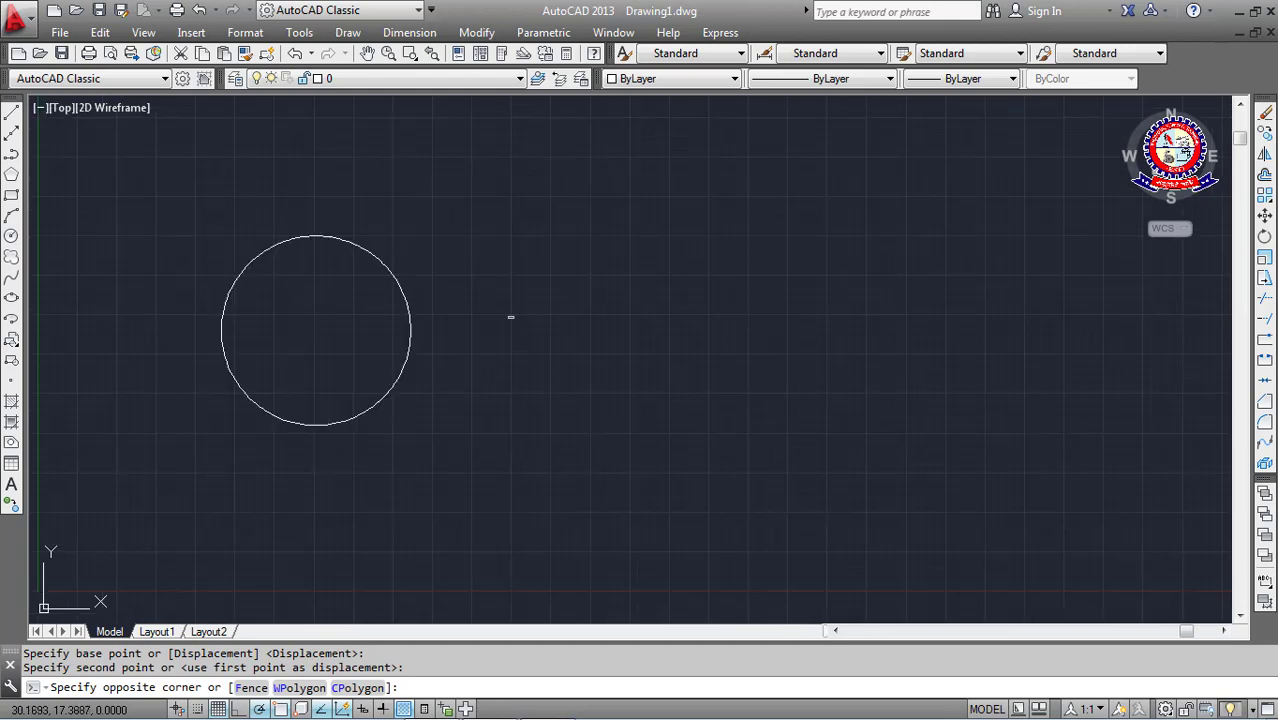
{"action": "scroll", "coordinate": [600, 320], "scroll_direction": "up", "scroll_amount": 1}
{"action": "middle_click_drag", "start_coordinate": [600, 320], "coordinate": [465, 339]}
{"action": "left_click", "coordinate": [465, 339]}
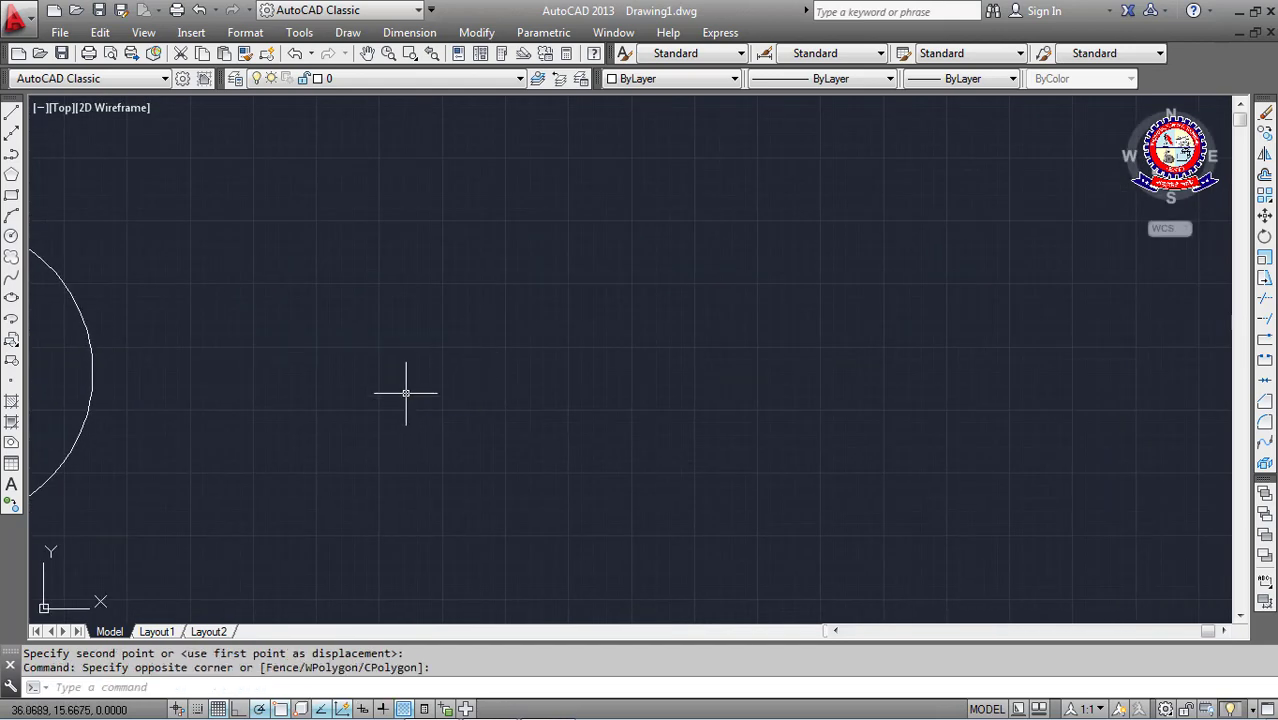
Draw a horizontal line with the LINE command
{"action": "type", "text": "L"}
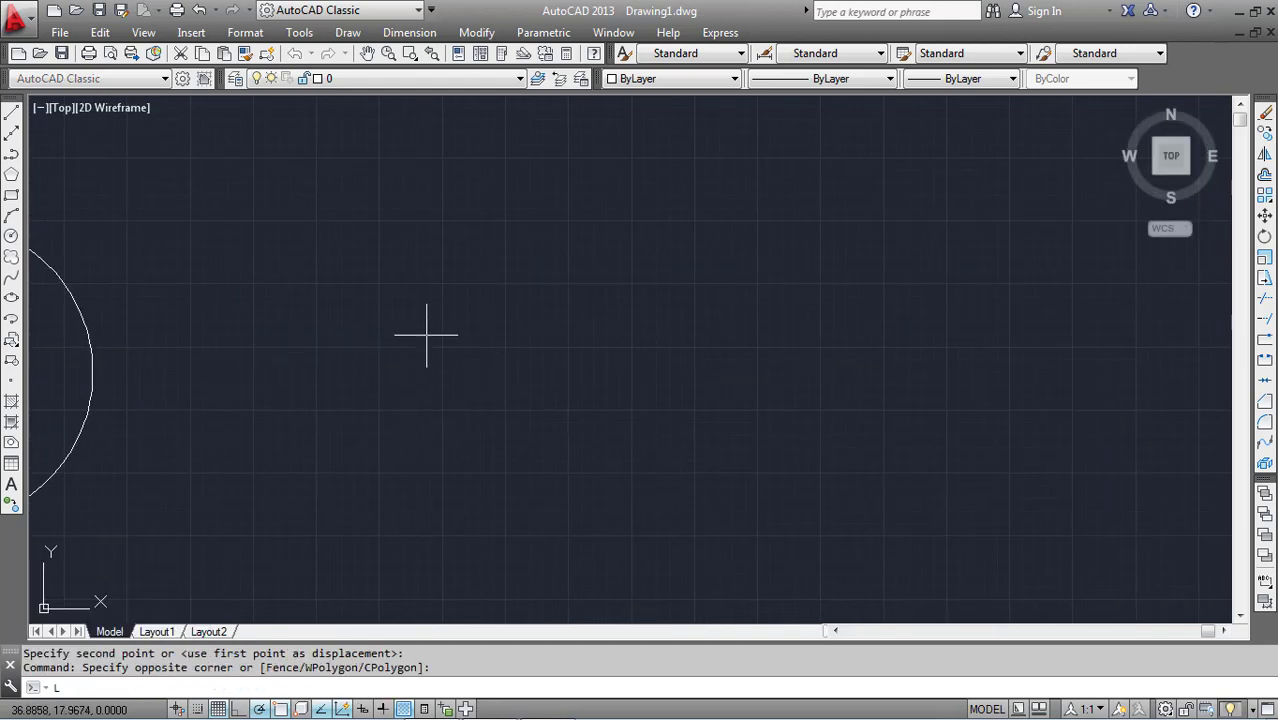
{"action": "key", "text": "Return"}
{"action": "left_click", "coordinate": [377, 285]}
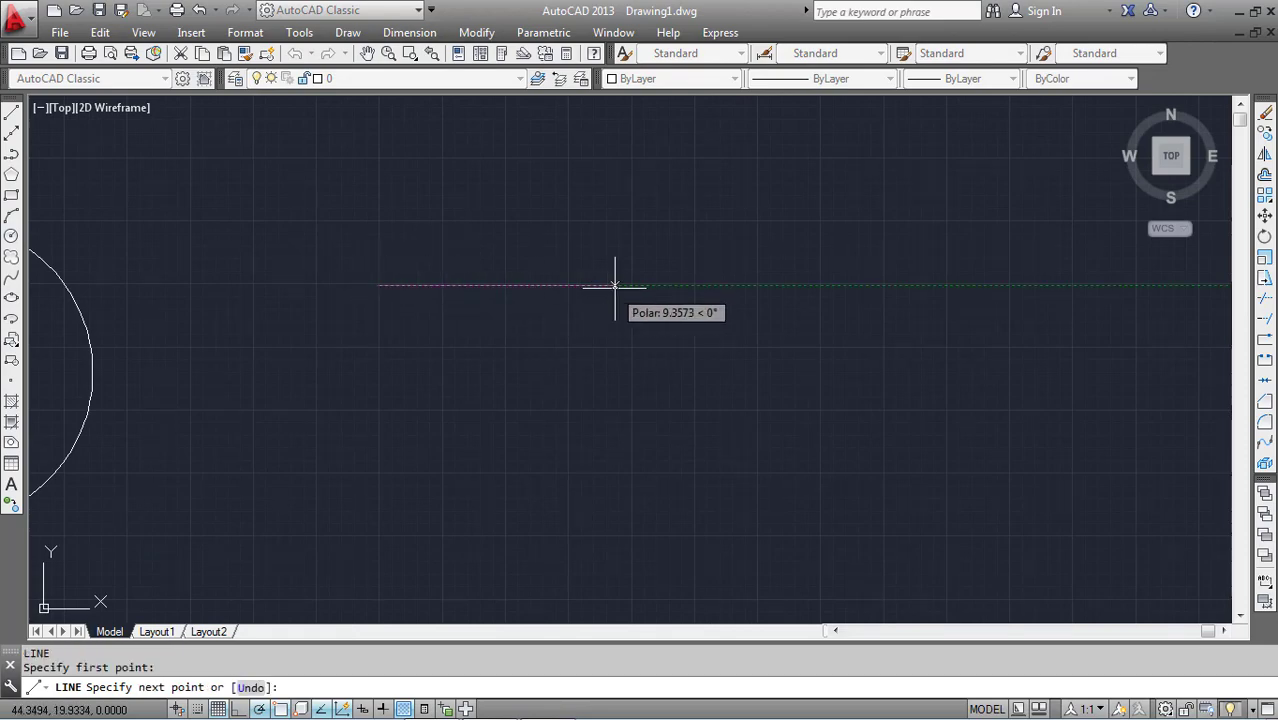
{"action": "left_click", "coordinate": [615, 285]}
{"action": "key", "text": "Escape"}
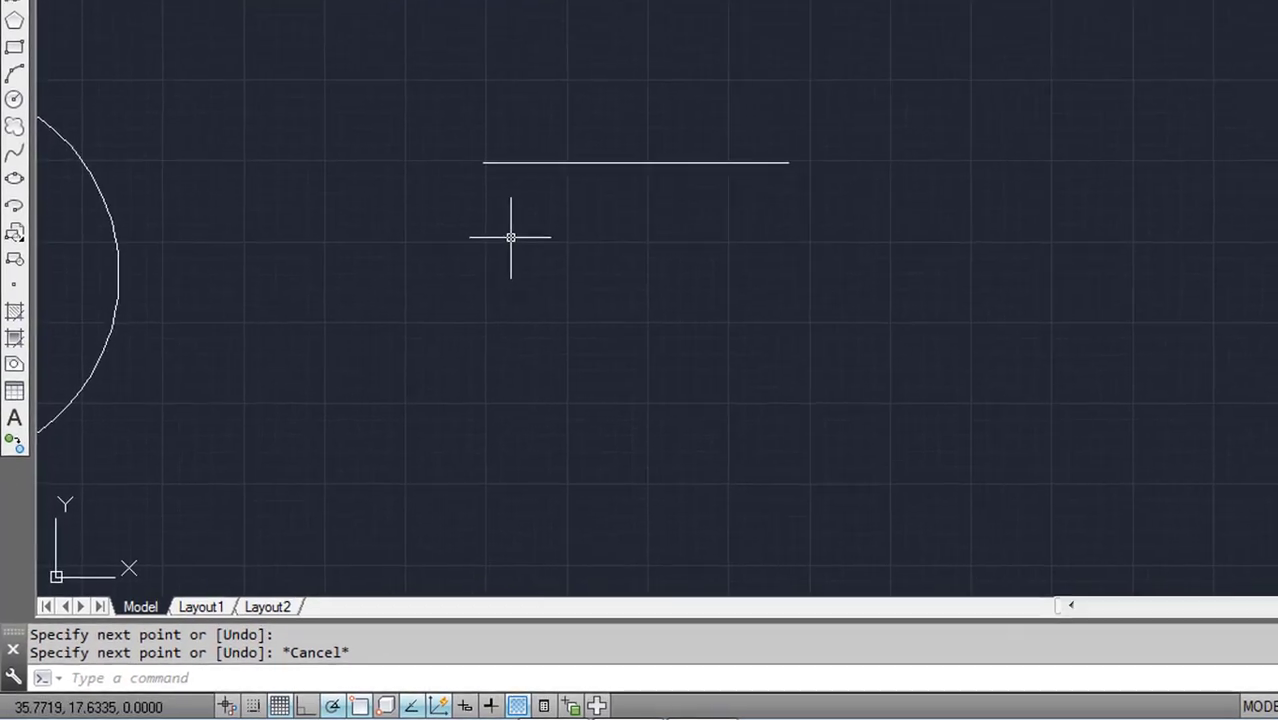
Draw a 2P circle whose diameter runs between the line's two endpoints
{"action": "type", "text": "cir"}
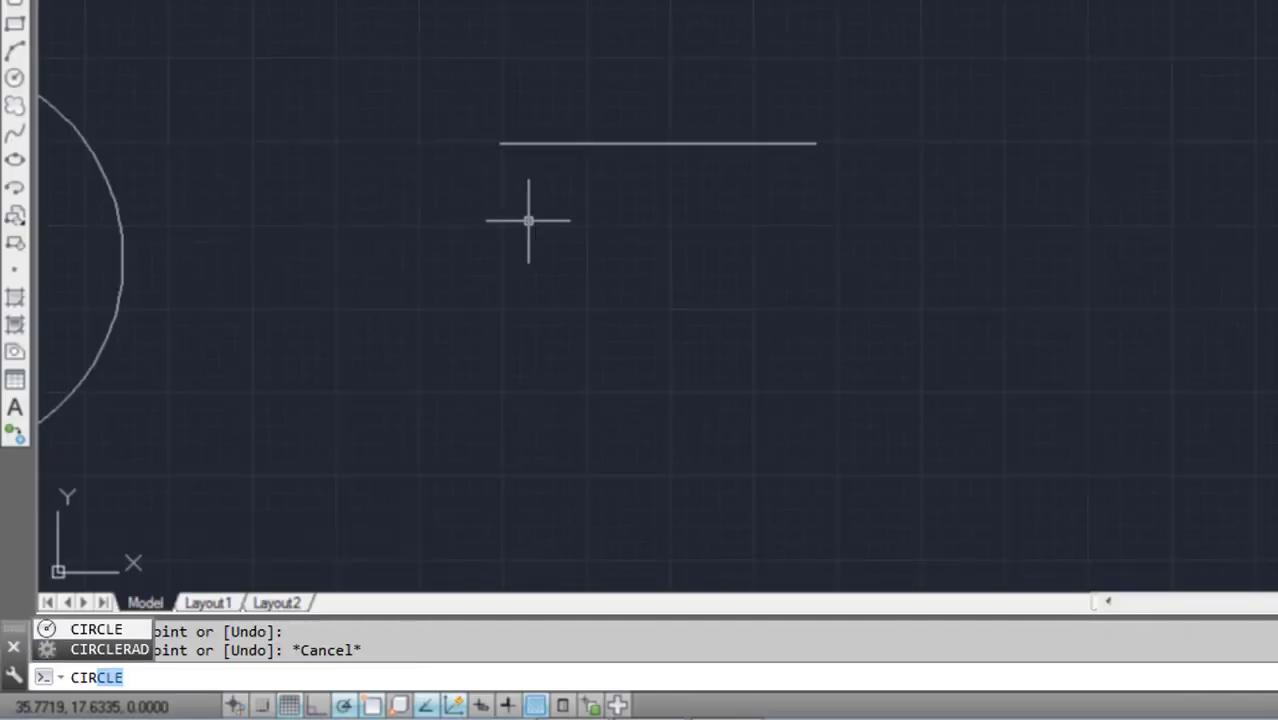
{"action": "key", "text": "Return"}
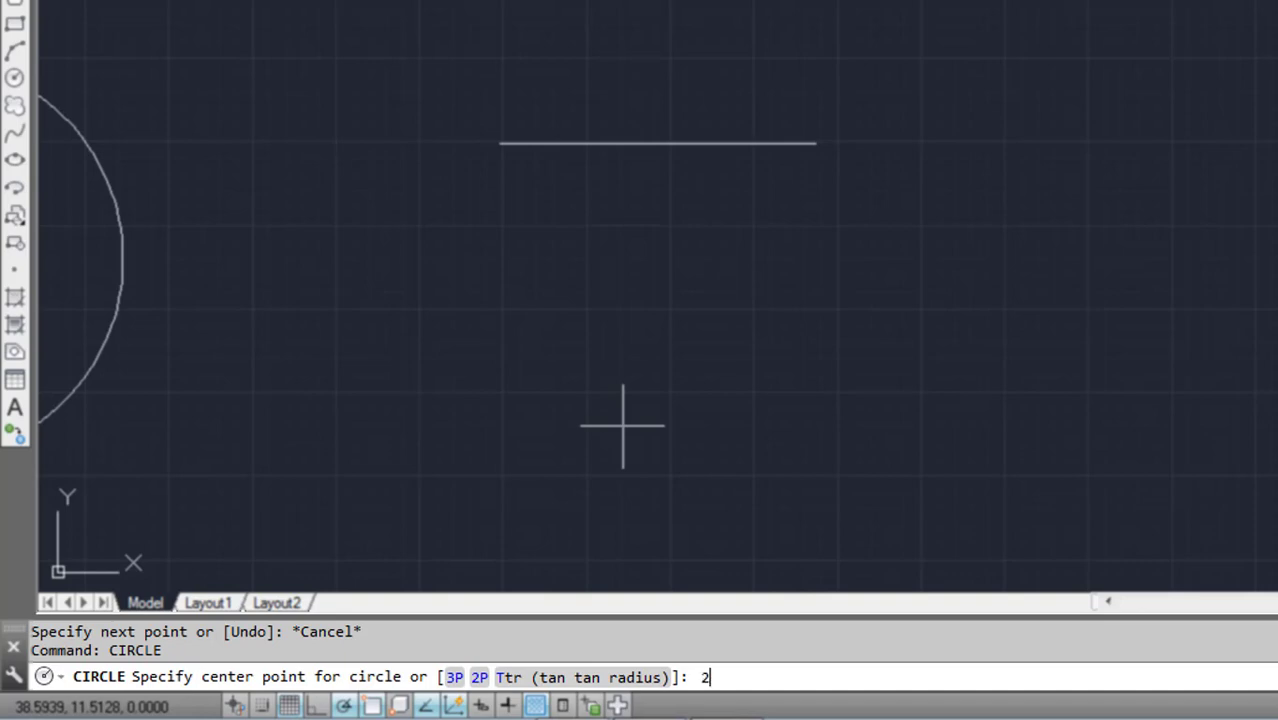
{"action": "key", "text": "Return"}
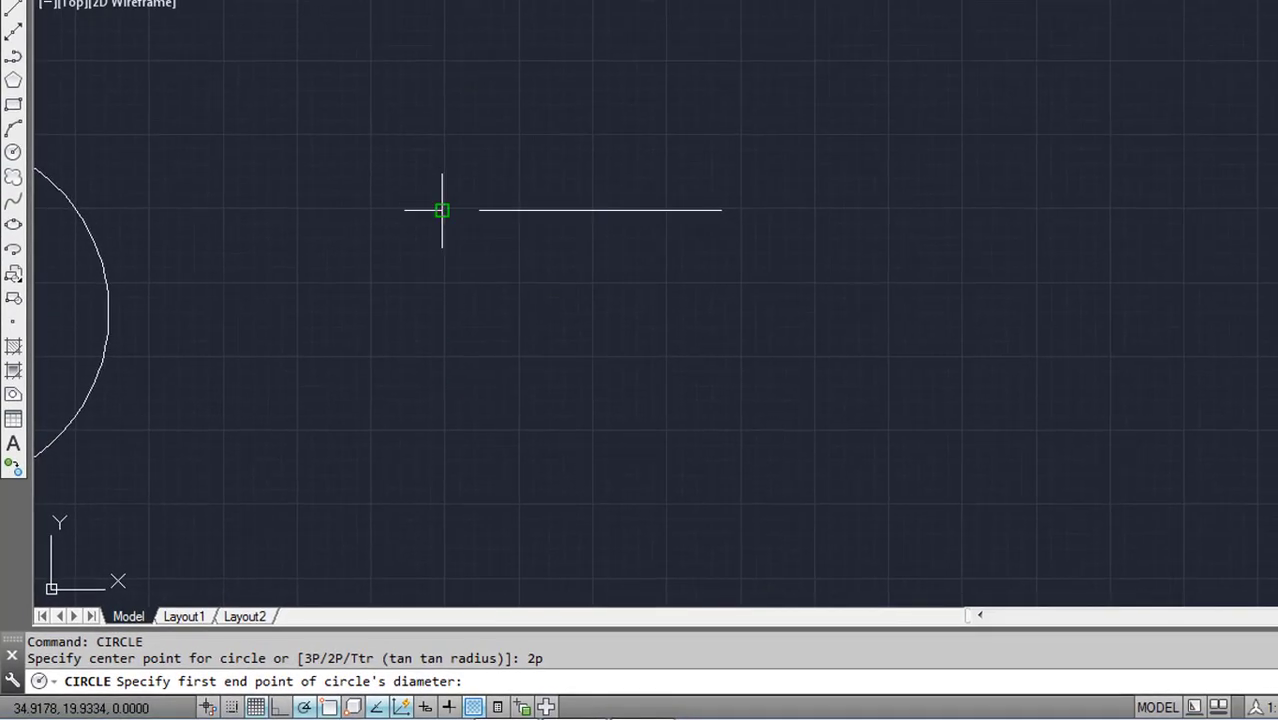
{"action": "left_click", "coordinate": [447, 204]}
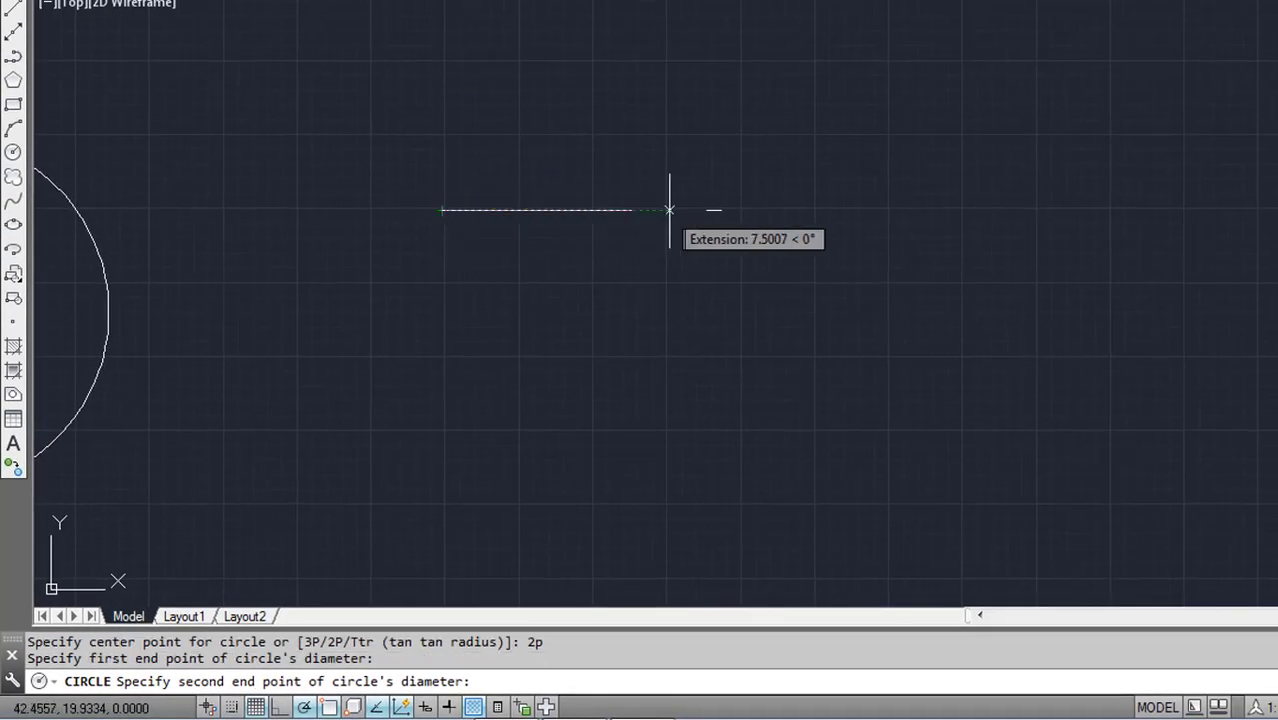
{"action": "left_click", "coordinate": [721, 210]}
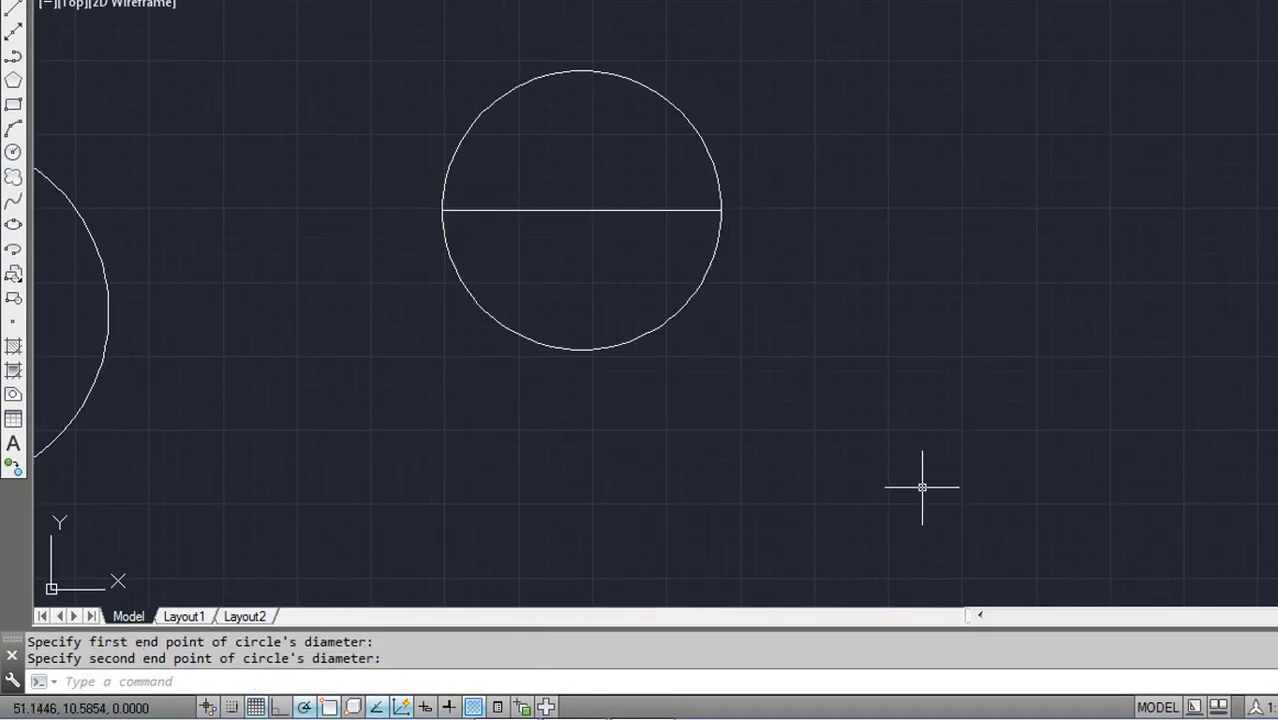
{"action": "middle_click_drag", "start_coordinate": [696, 347], "coordinate": [393, 353]}
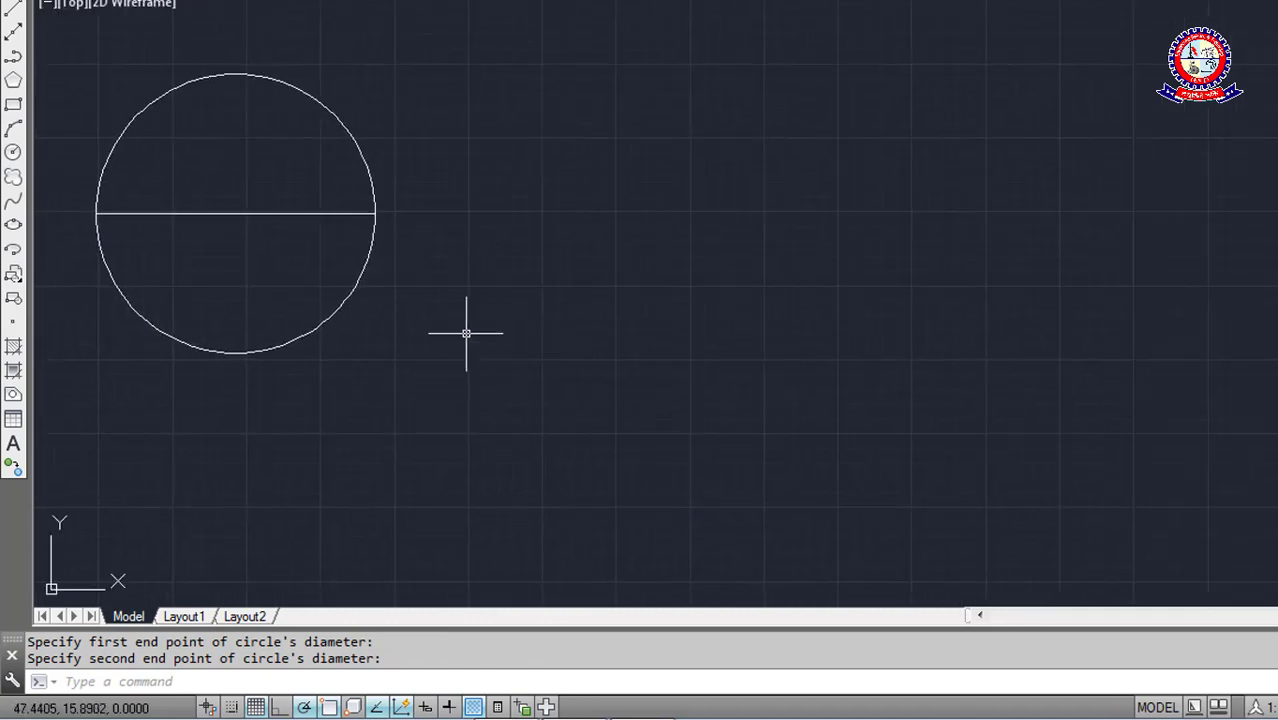
Draw a rectangle to the right of the circle with two corner picks
{"action": "left_click", "coordinate": [13, 104]}
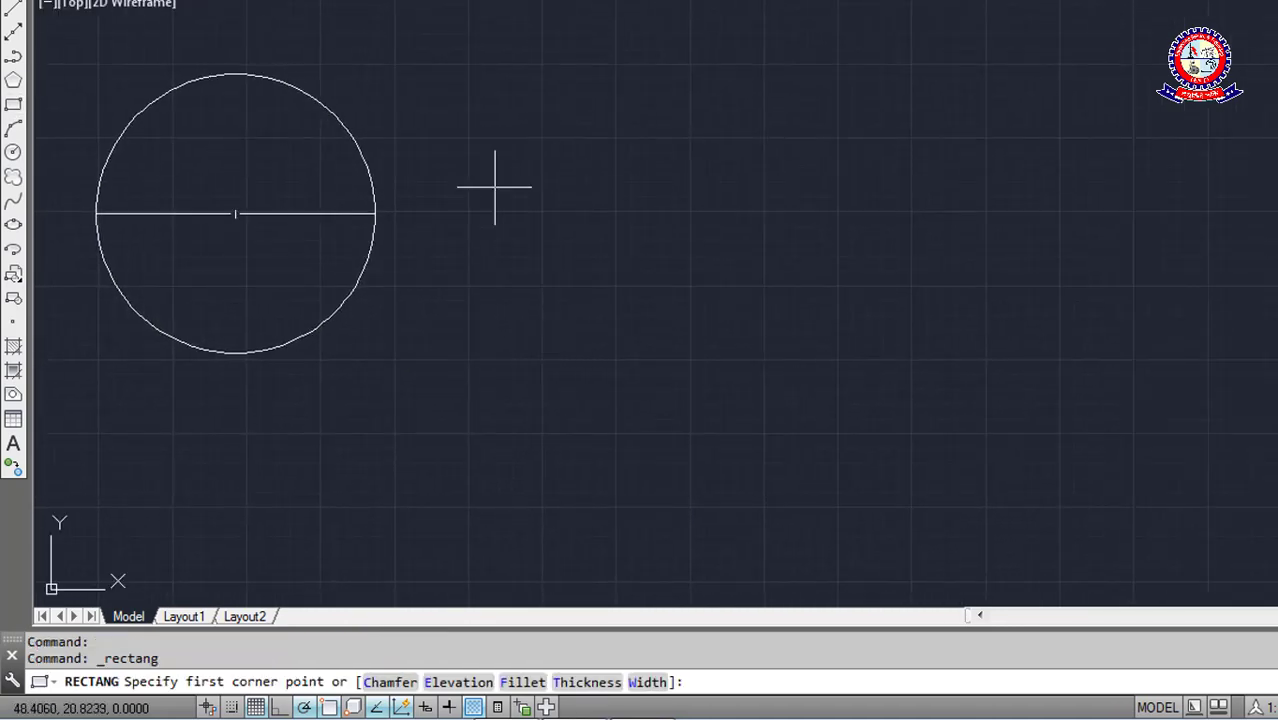
{"action": "left_click", "coordinate": [608, 140]}
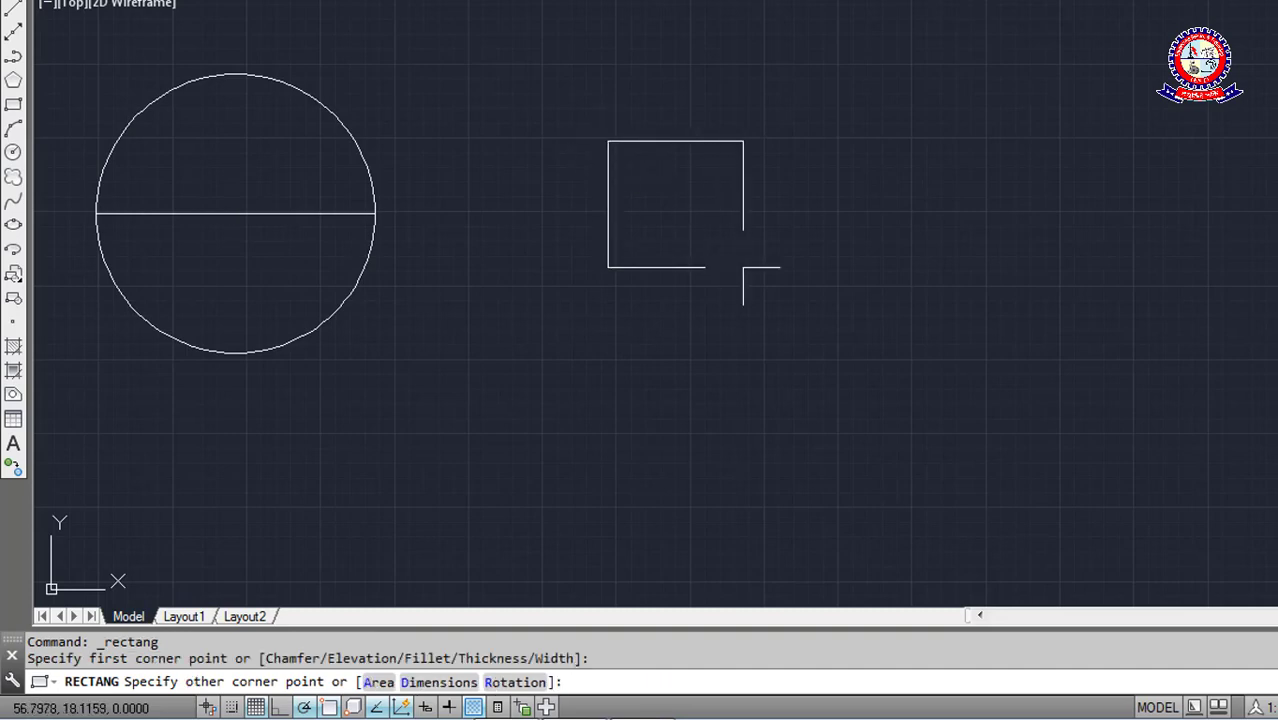
{"action": "left_click", "coordinate": [820, 289]}
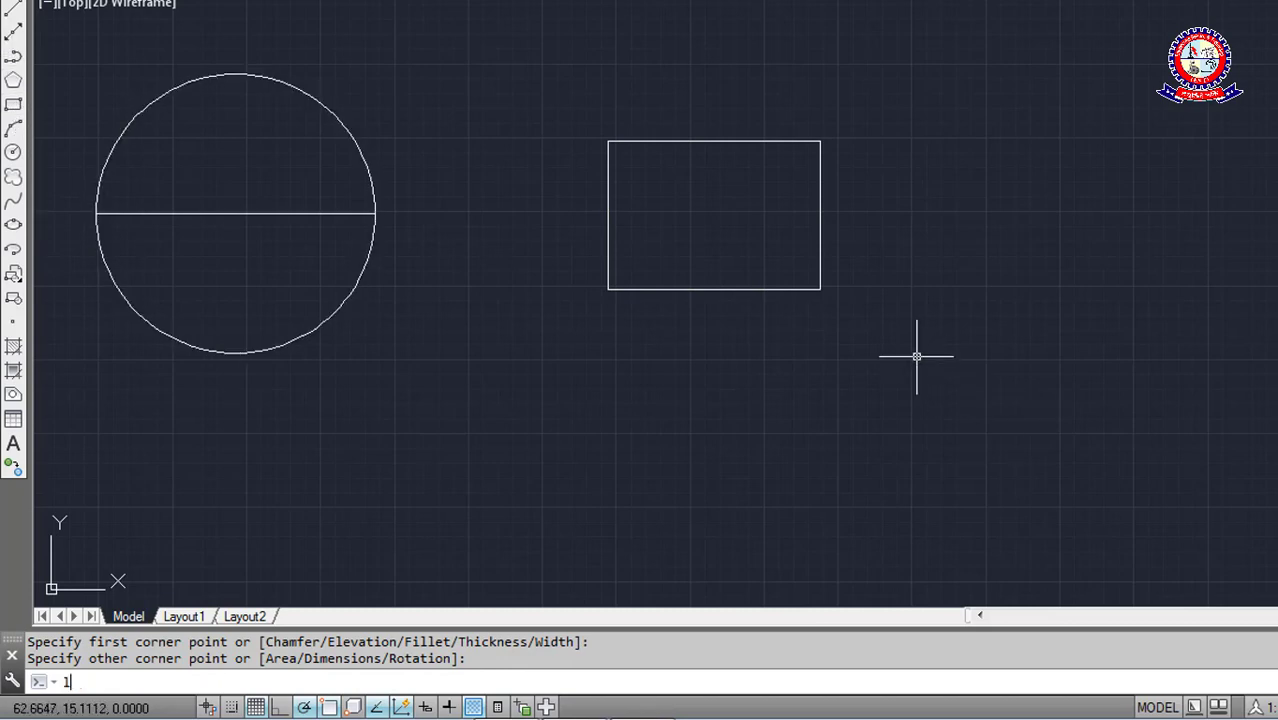
Draw a closed three-line triangle below and to the right of the rectangle
{"action": "key", "text": "Return"}
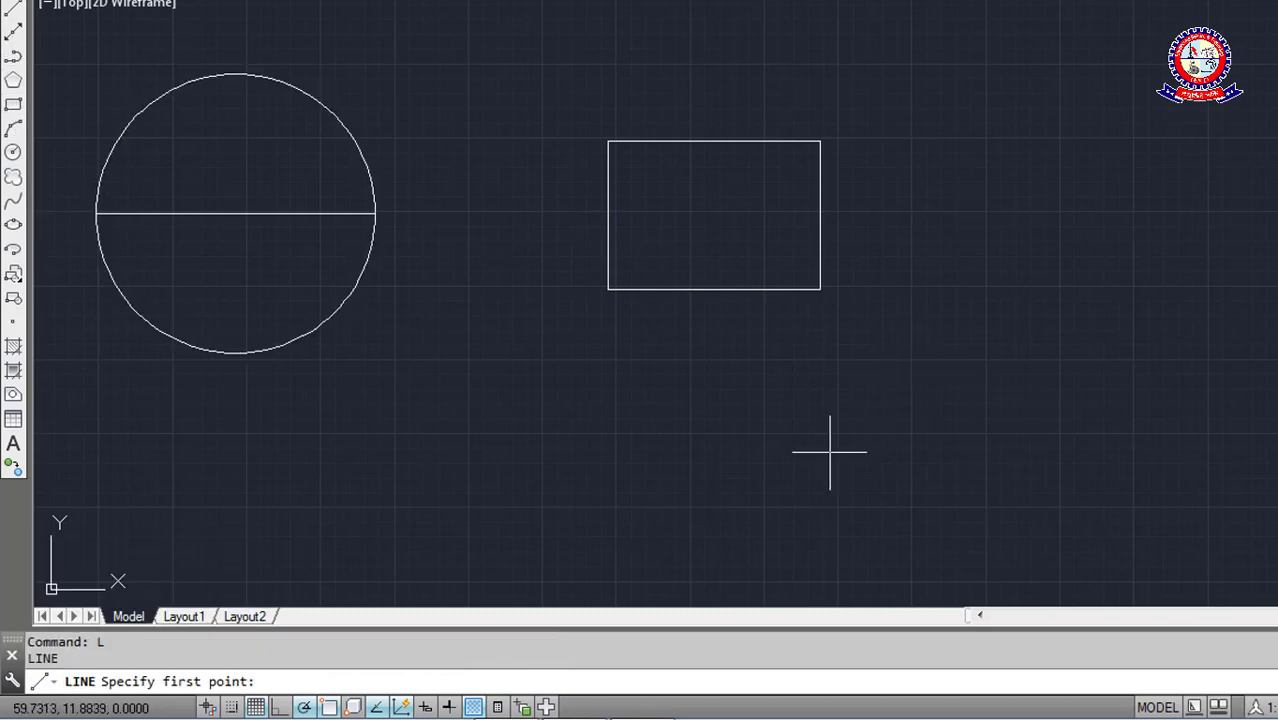
{"action": "left_click", "coordinate": [986, 507]}
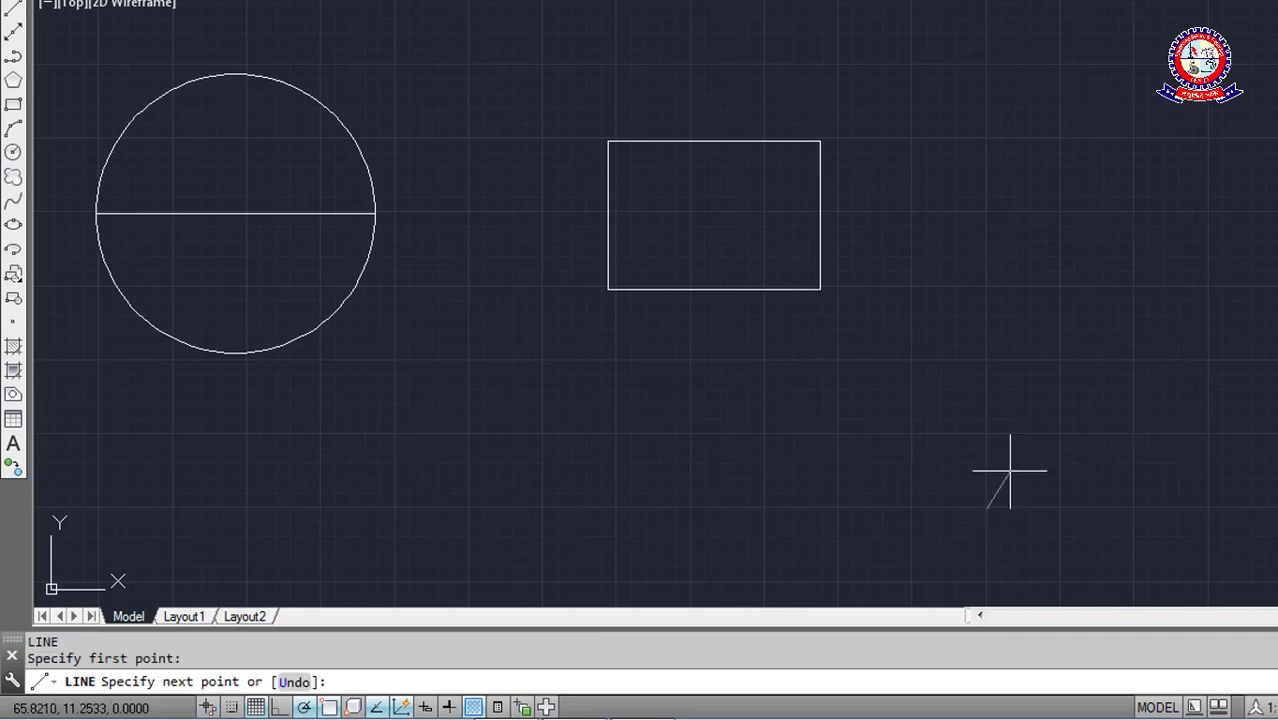
{"action": "left_click", "coordinate": [1063, 360]}
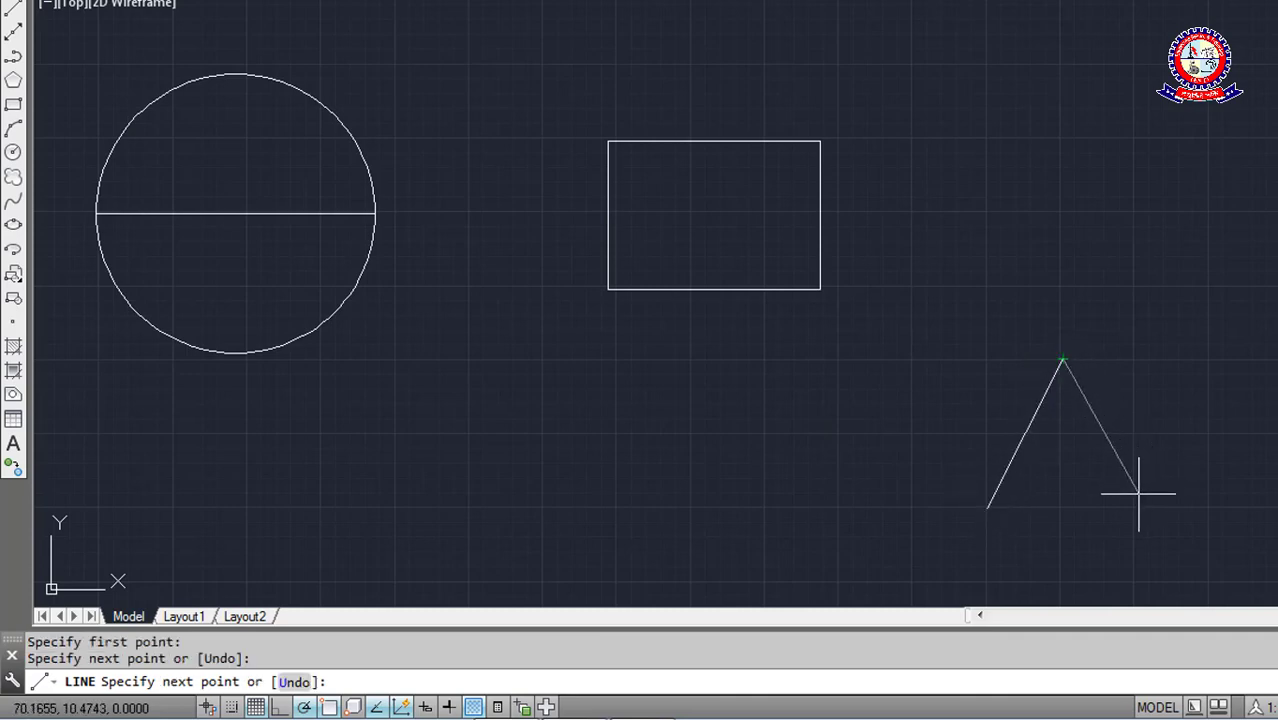
{"action": "left_click", "coordinate": [1134, 505]}
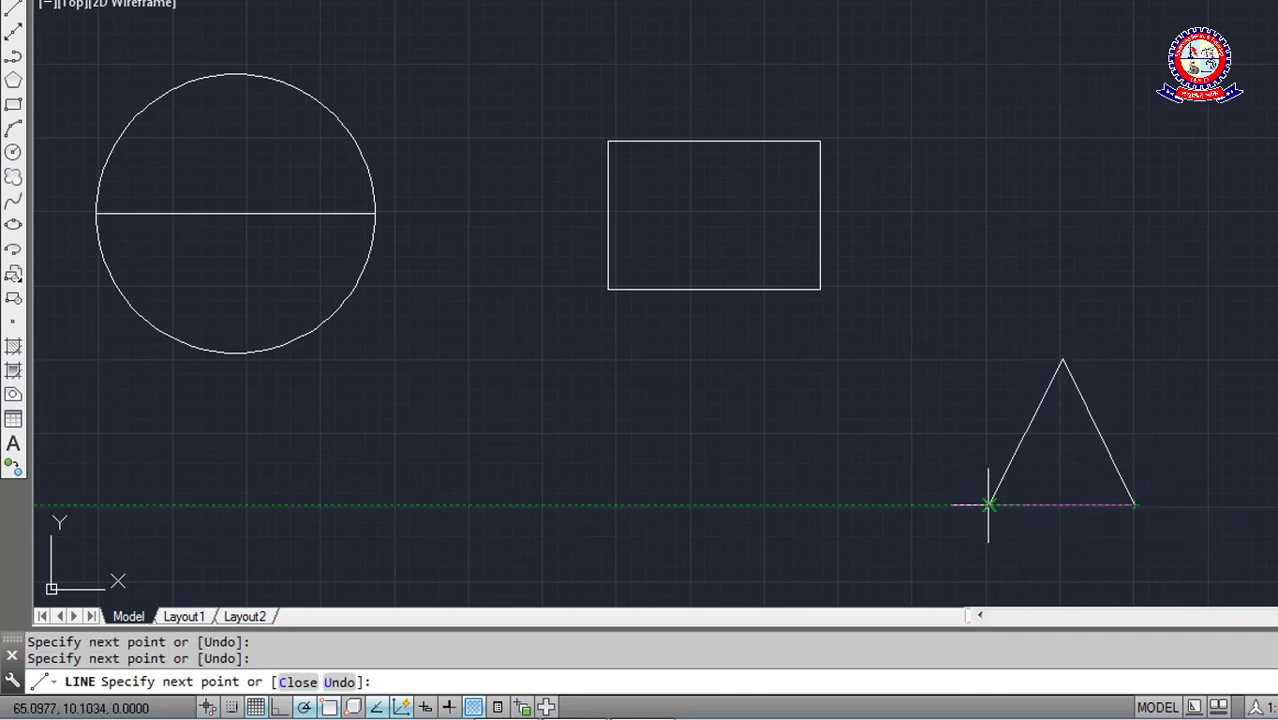
{"action": "left_click", "coordinate": [988, 505]}
{"action": "key", "text": "Escape"}
{"action": "scroll", "coordinate": [1054, 488], "scroll_direction": "up", "scroll_amount": 4}
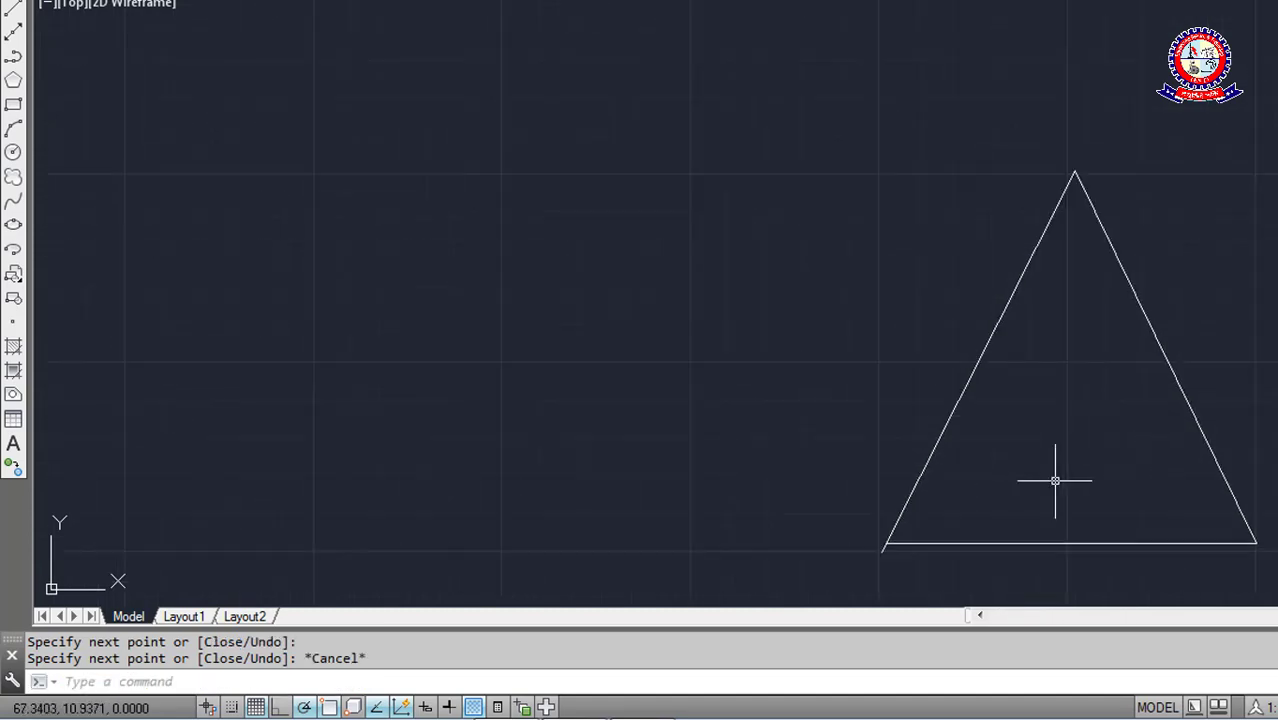
{"action": "middle_click_drag", "start_coordinate": [1024, 456], "coordinate": [668, 371]}
{"action": "scroll", "coordinate": [668, 371], "scroll_direction": "down", "scroll_amount": 4}
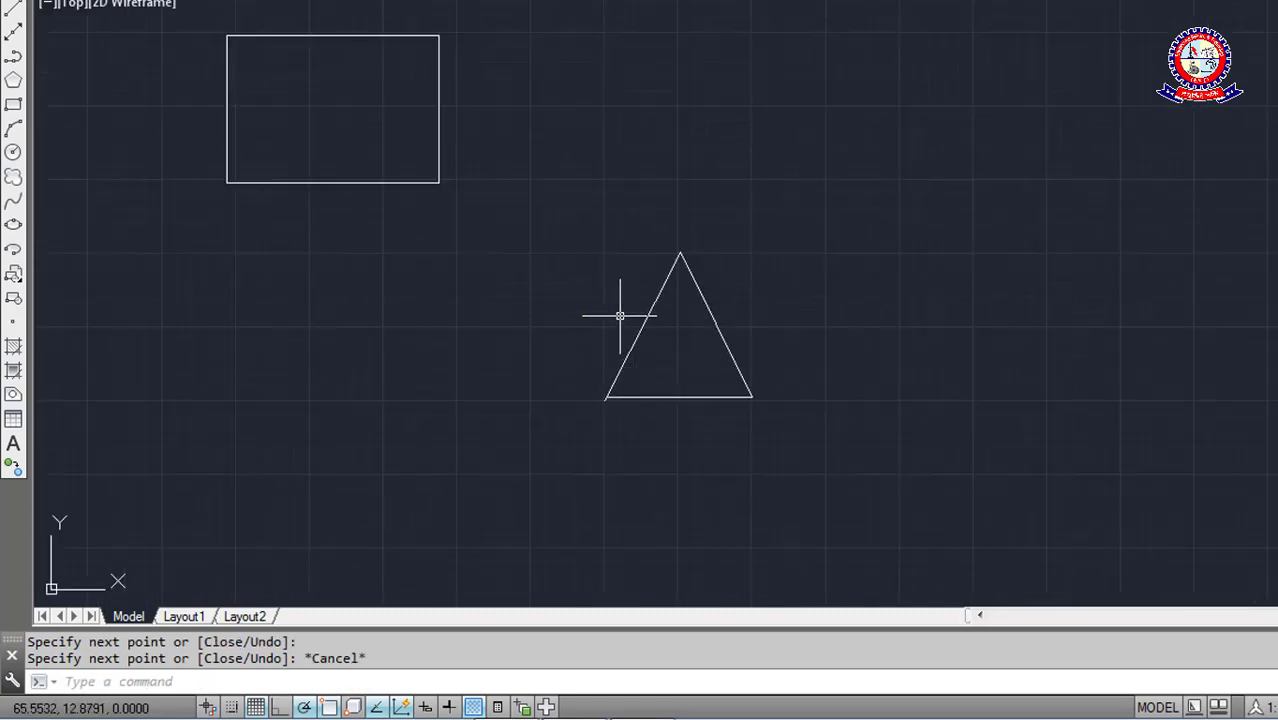
{"action": "middle_click_drag", "start_coordinate": [619, 314], "coordinate": [706, 371]}
{"action": "middle_click_drag", "start_coordinate": [625, 363], "coordinate": [668, 374]}
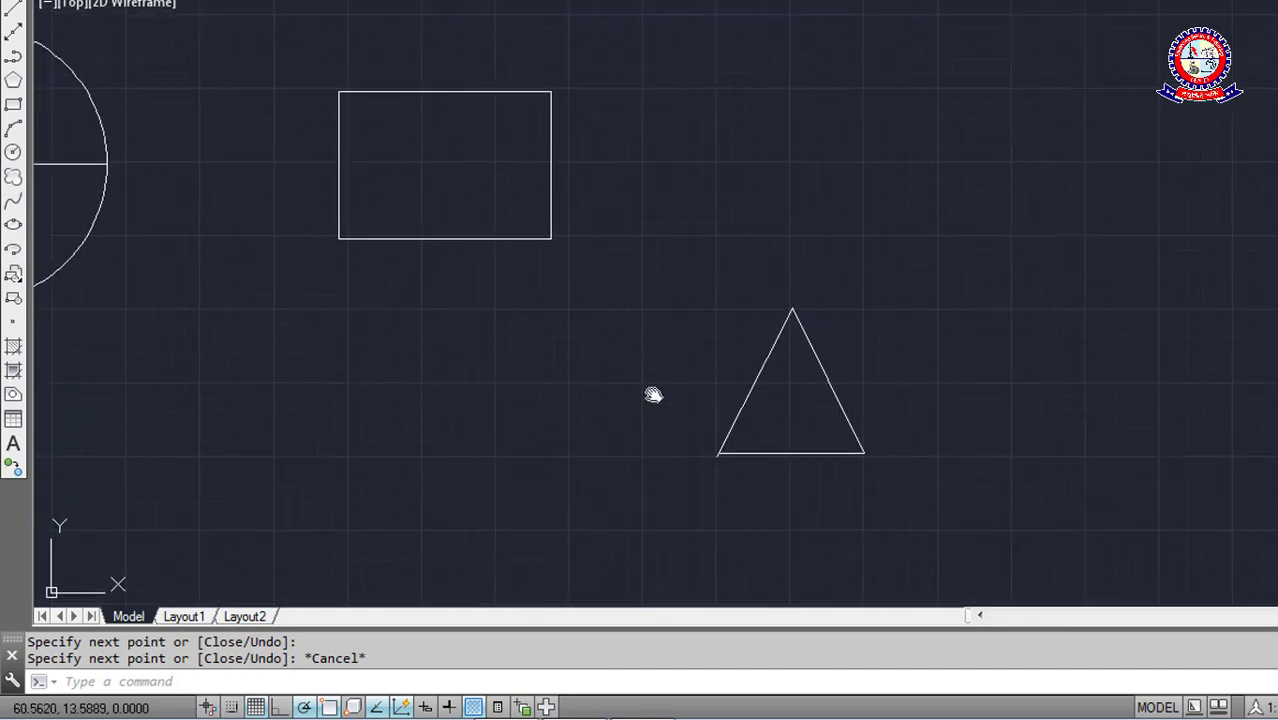
{"action": "middle_click_drag", "start_coordinate": [653, 394], "coordinate": [685, 417]}
{"action": "mouse_move", "coordinate": [589, 399]}
{"action": "middle_mouse_down"}
{"action": "mouse_move", "coordinate": [656, 394]}
{"action": "mouse_move", "coordinate": [451, 315]}
{"action": "middle_mouse_up"}
{"action": "type", "text": "CIR"}
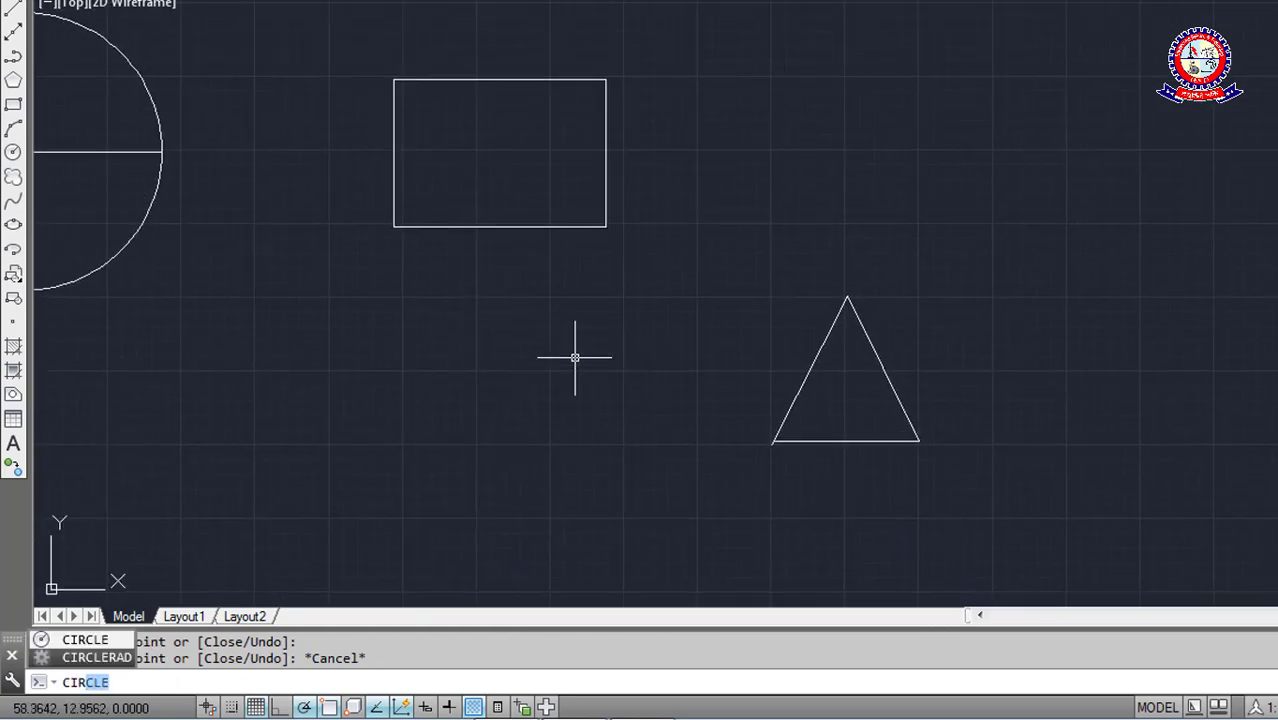
Draw a 3P circle through the triangle's apex, bottom-right and bottom-left corners
{"action": "key", "text": "Return"}
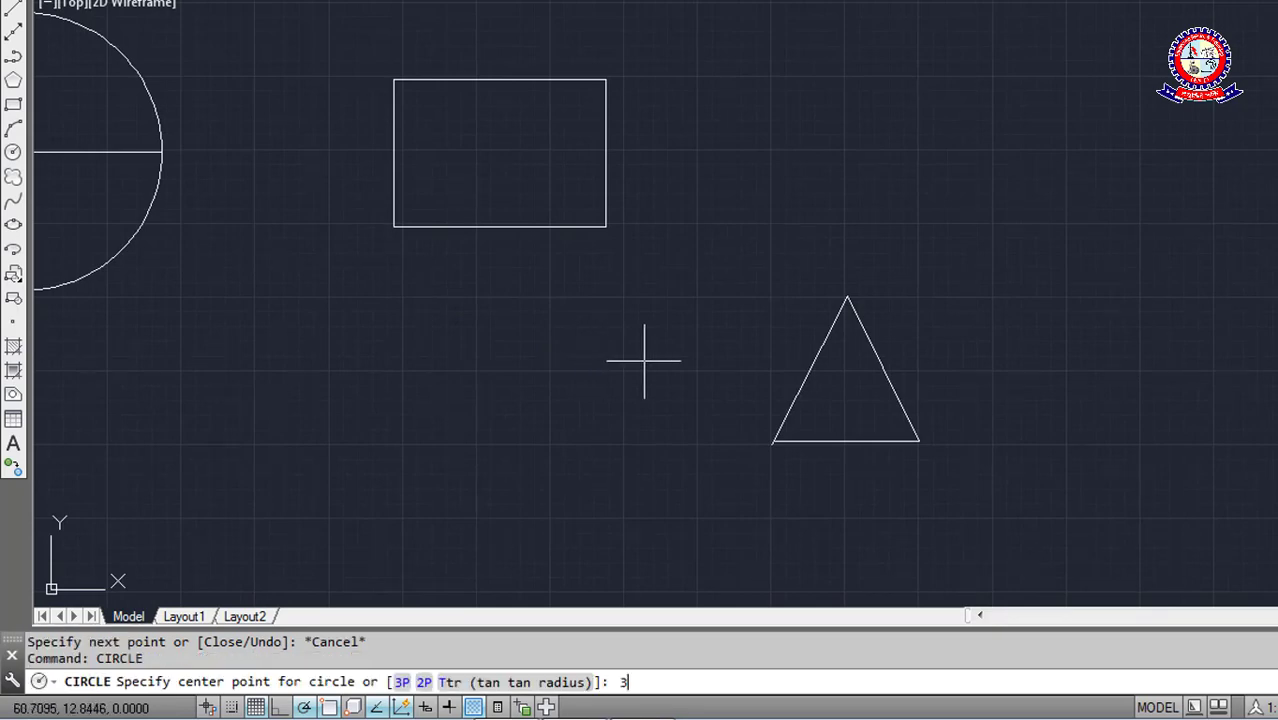
{"action": "key", "text": "Return"}
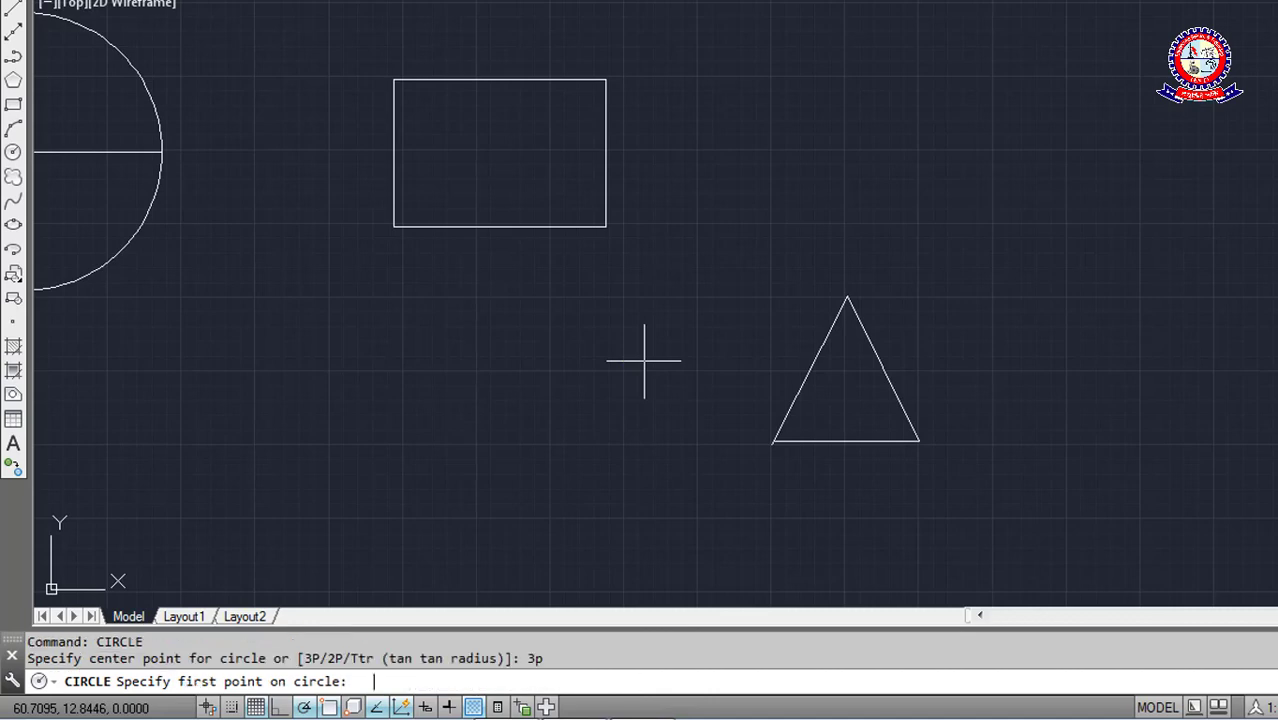
{"action": "left_click", "coordinate": [847, 296]}
{"action": "left_click", "coordinate": [919, 441]}
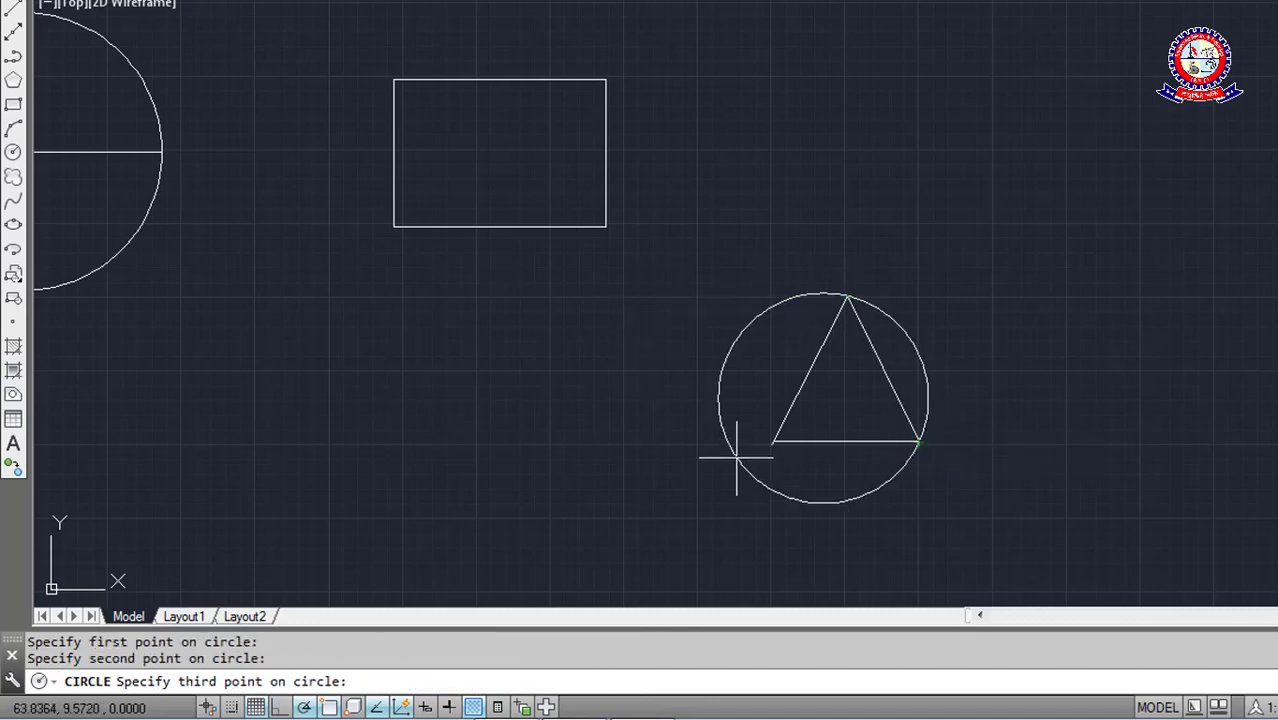
{"action": "left_click", "coordinate": [772, 444]}
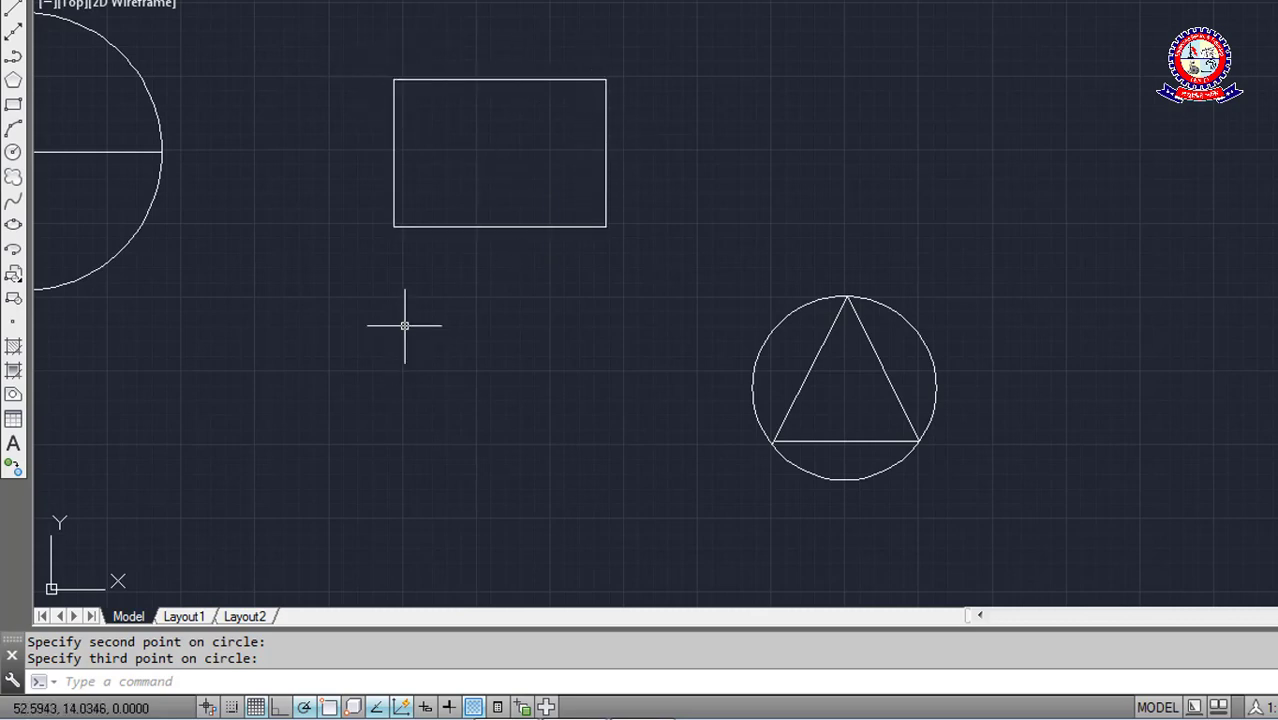
Draw a 3P circle through the rectangle's bottom-left, top-left and top-right corners
{"action": "type", "text": "cCR"}
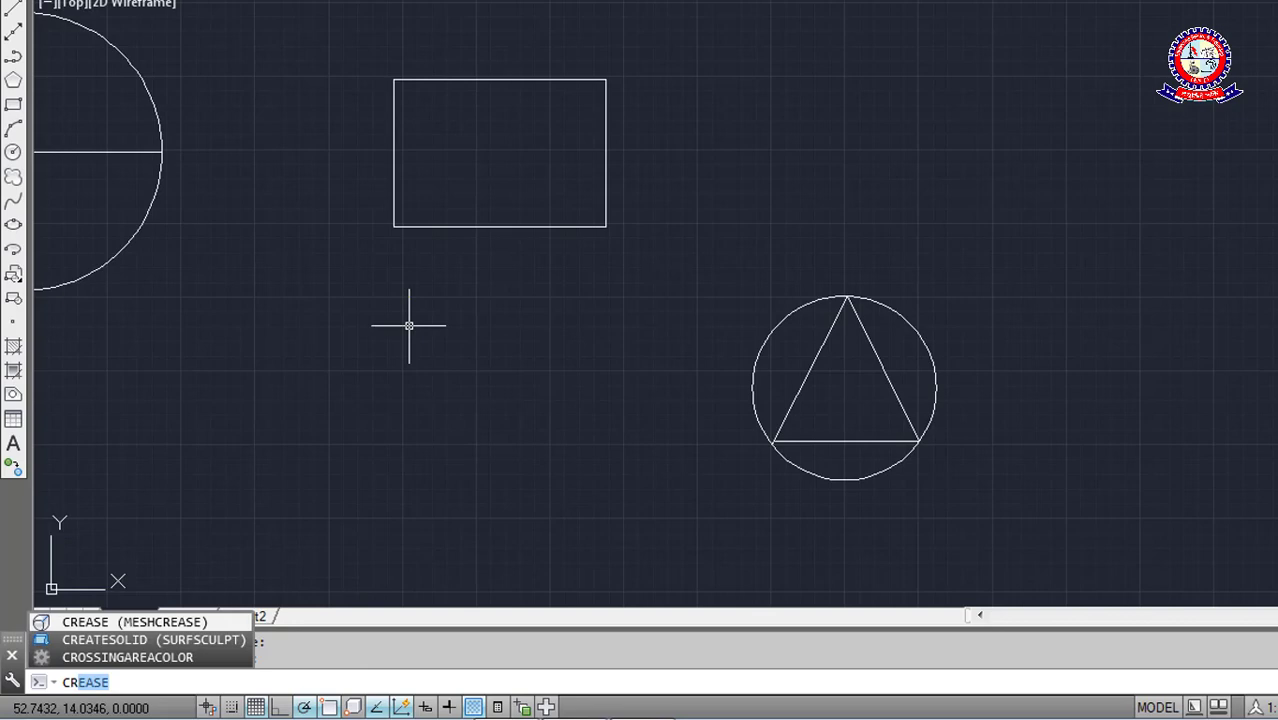
{"action": "key", "text": "Return"}
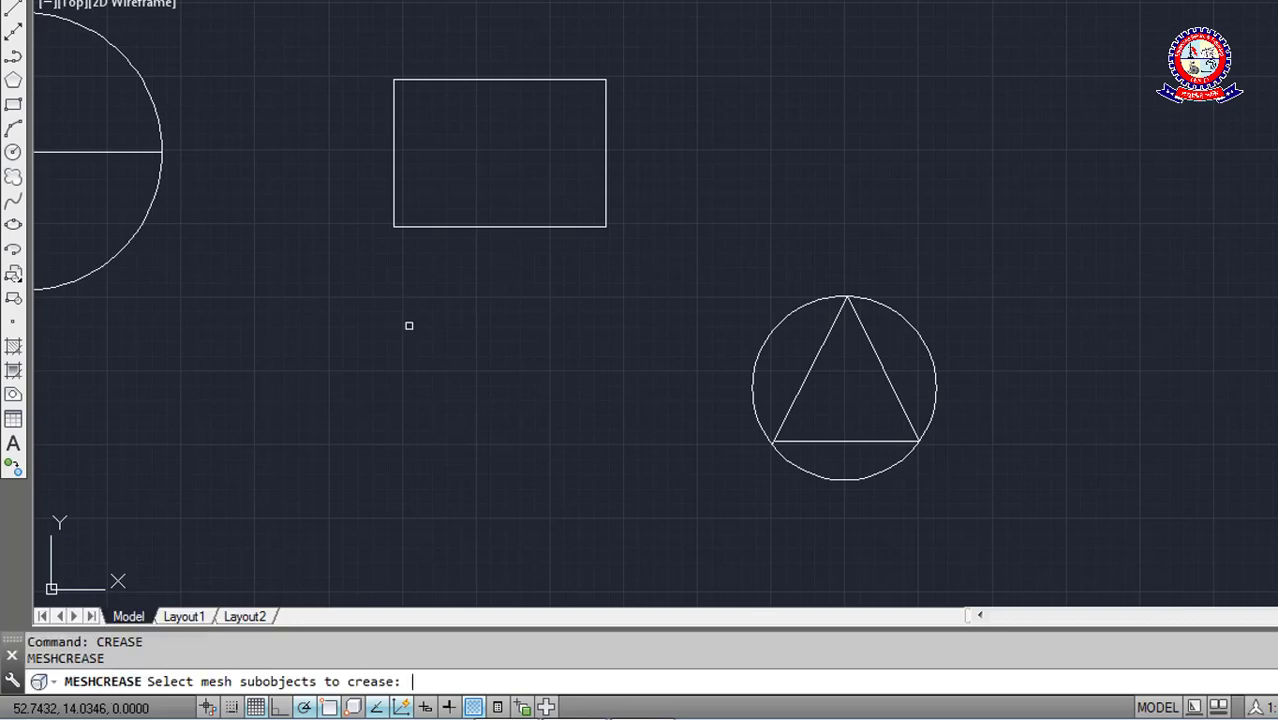
{"action": "key", "text": "Escape"}
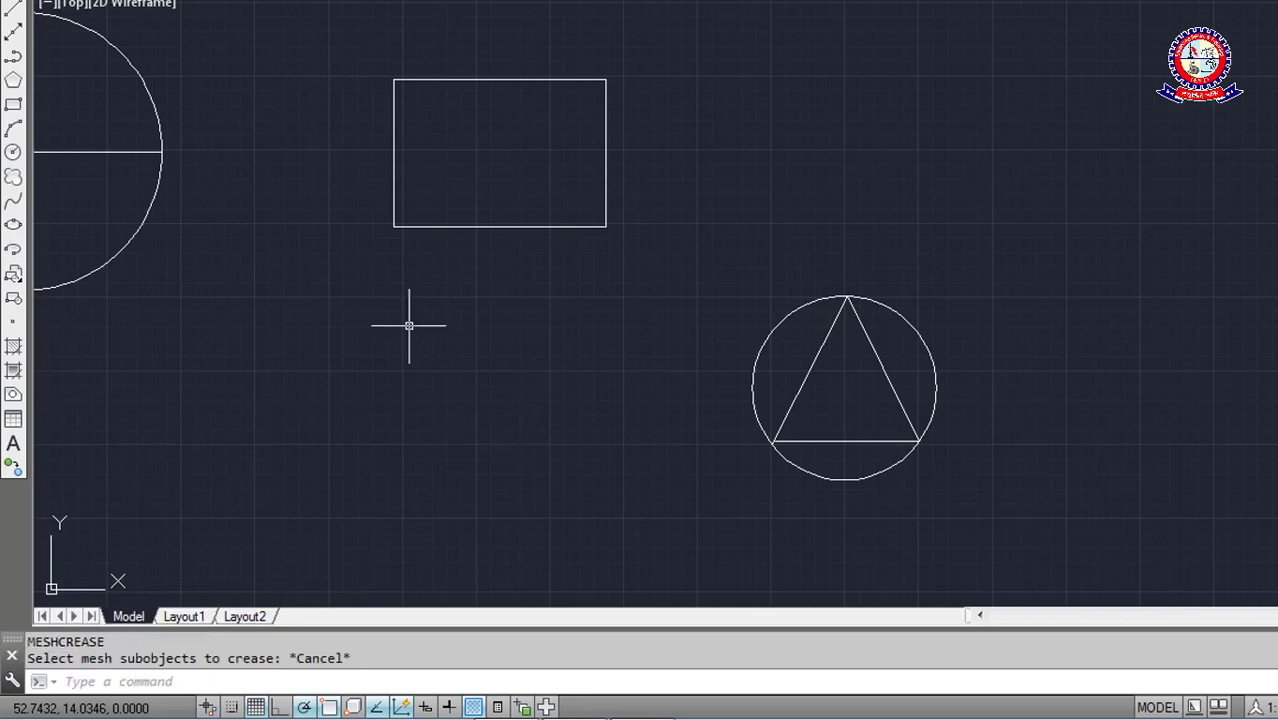
{"action": "type", "text": "cir"}
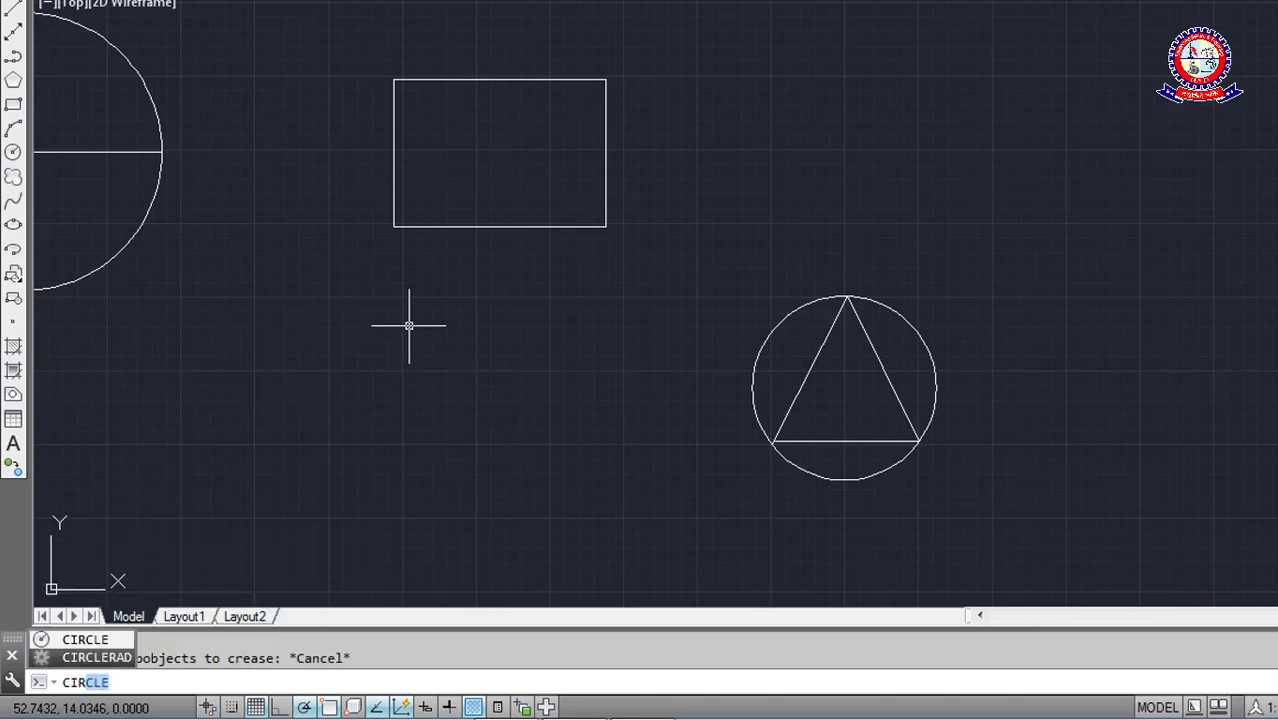
{"action": "key", "text": "Return"}
{"action": "type", "text": "3p"}
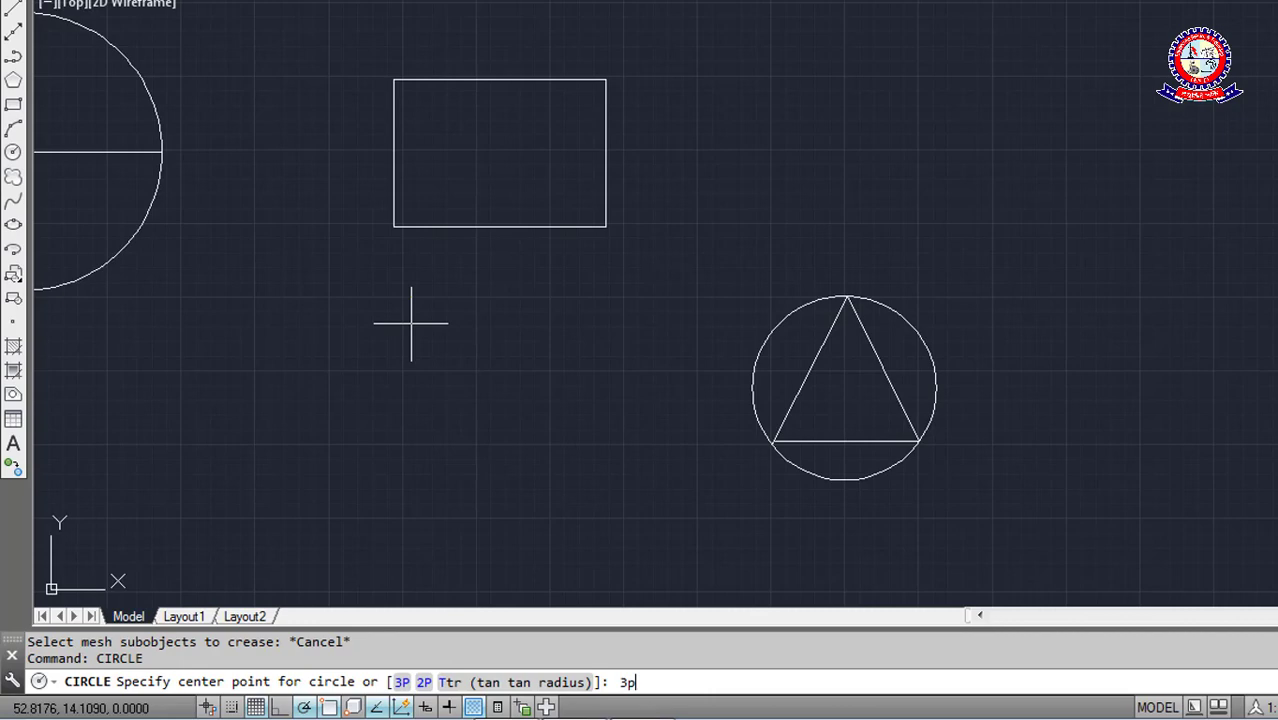
{"action": "key", "text": "Return"}
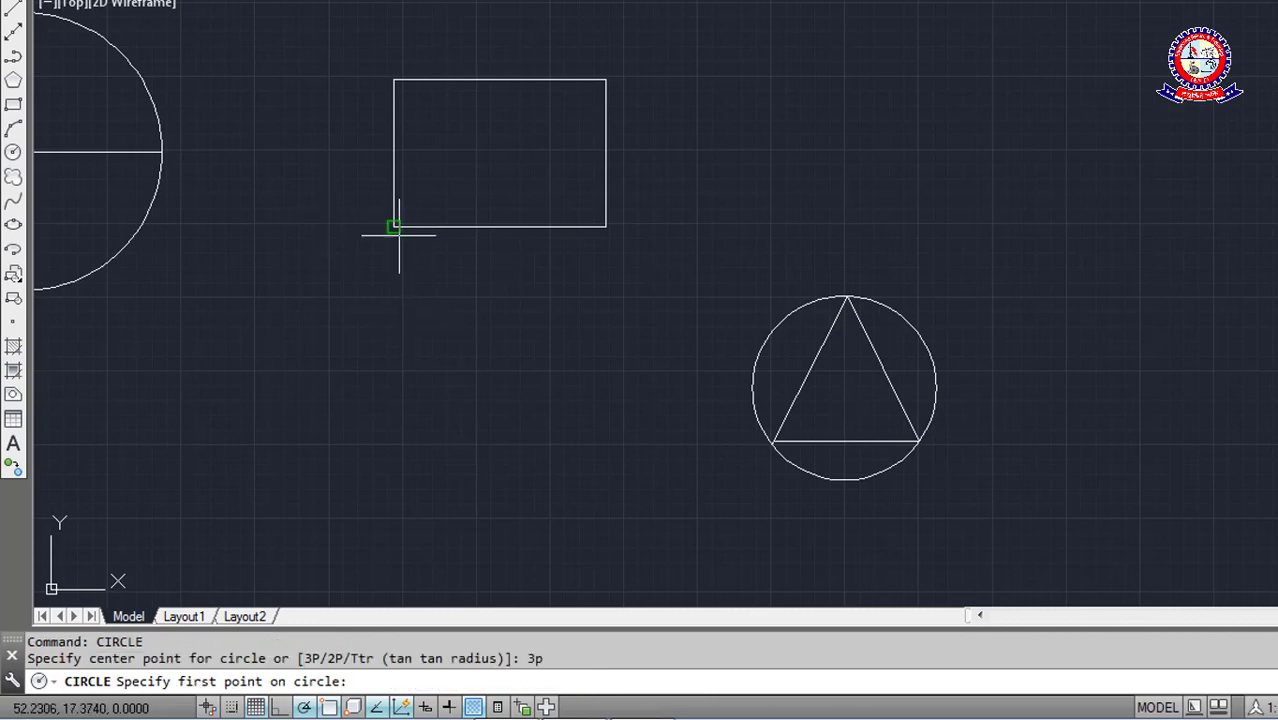
{"action": "left_click", "coordinate": [393, 227]}
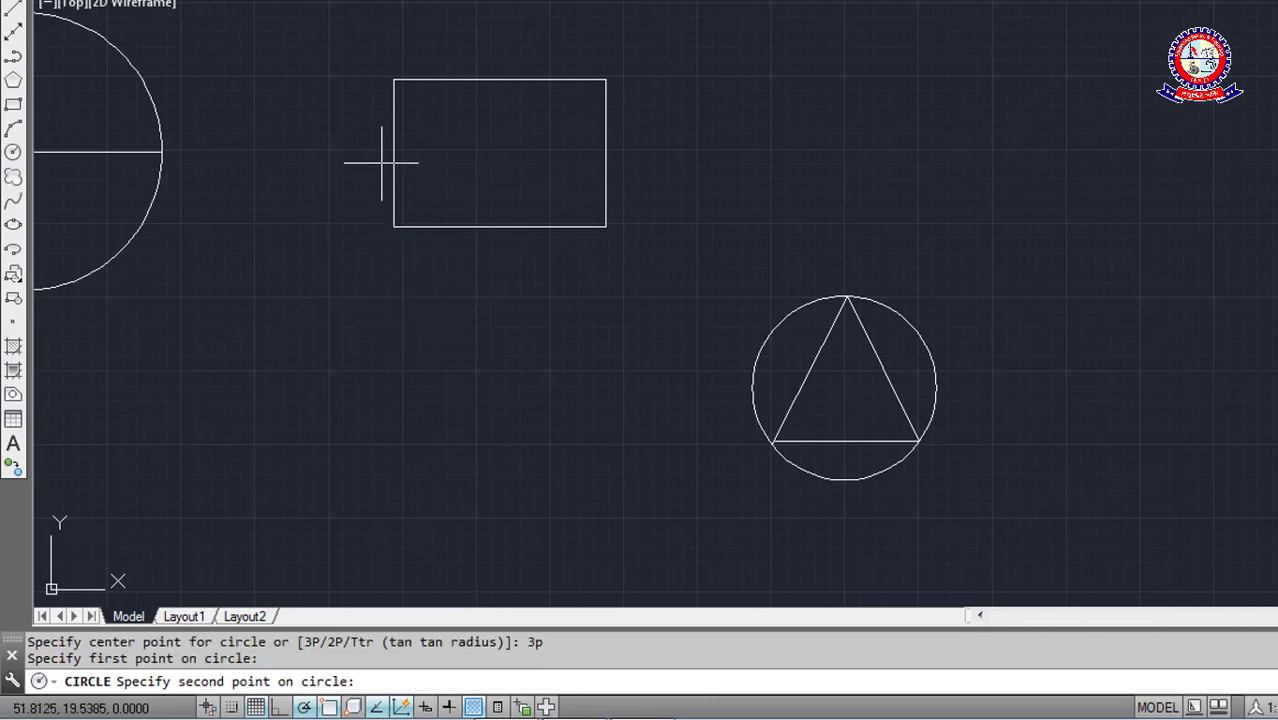
{"action": "left_click", "coordinate": [394, 79]}
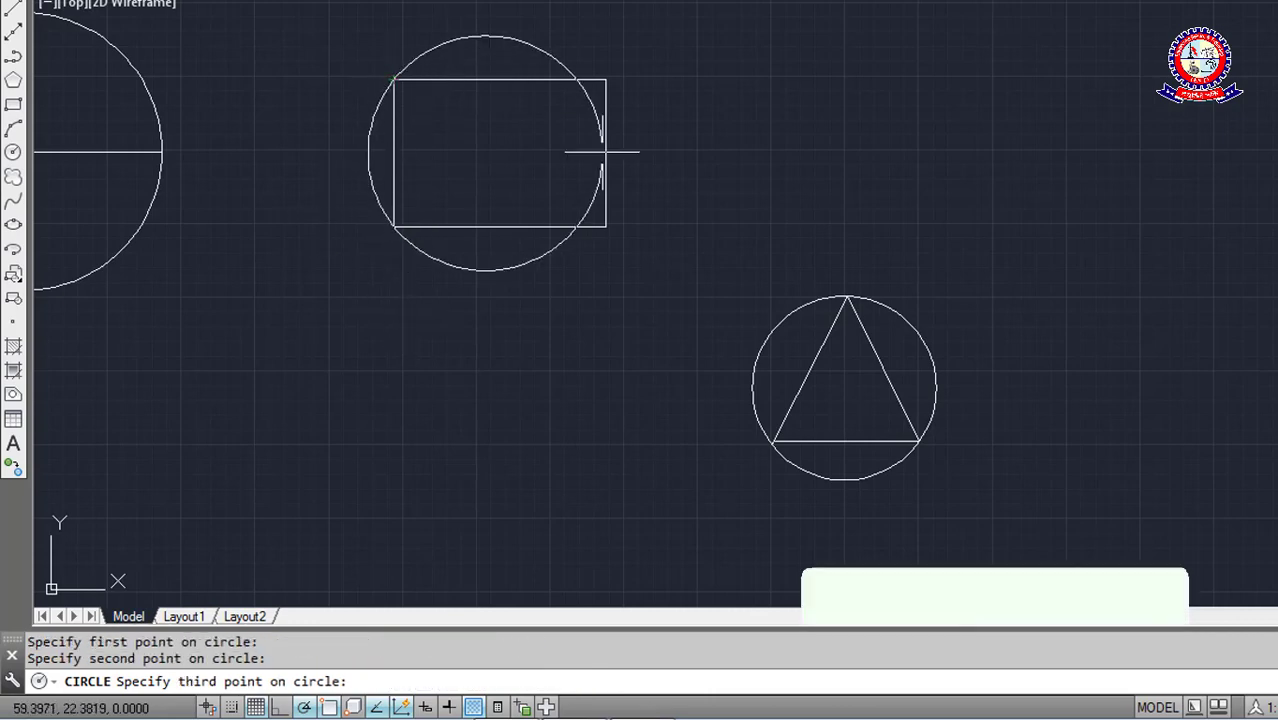
{"action": "left_click", "coordinate": [605, 79]}
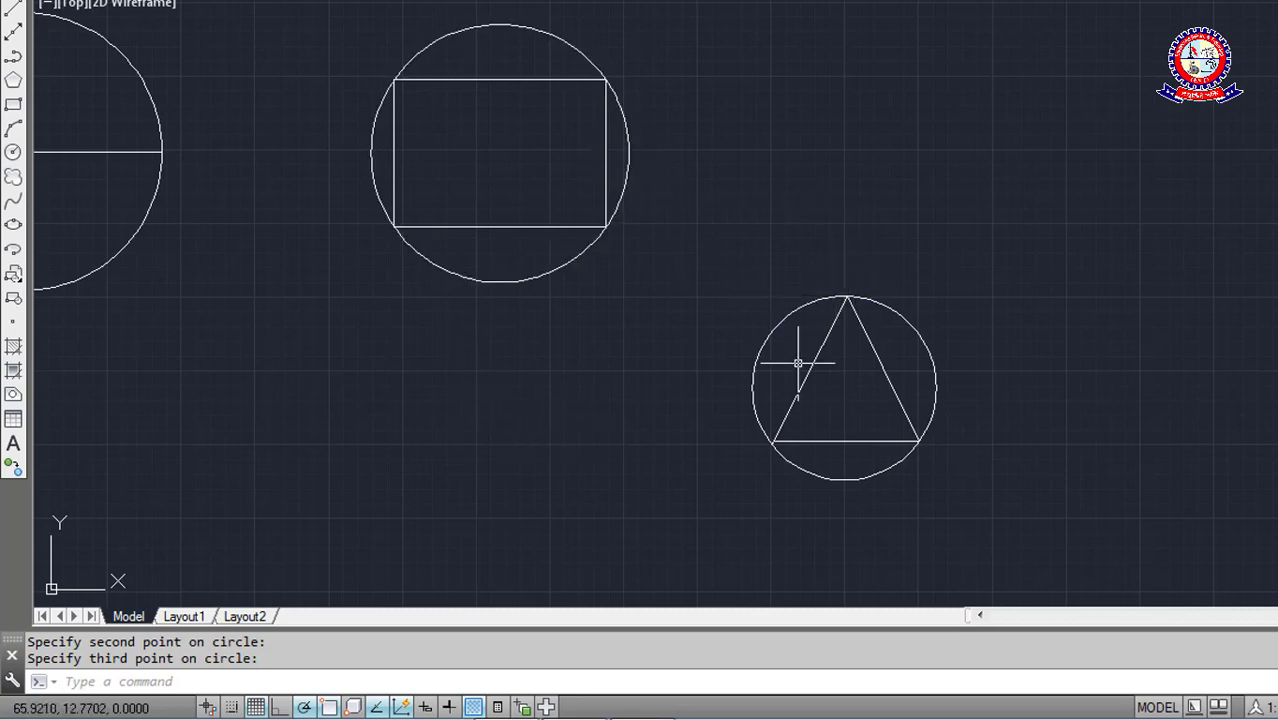
Window-select the triangle and its circle, move them up-left from the circle centre, then undo once
{"action": "left_click", "coordinate": [735, 224]}
{"action": "left_click", "coordinate": [1000, 524]}
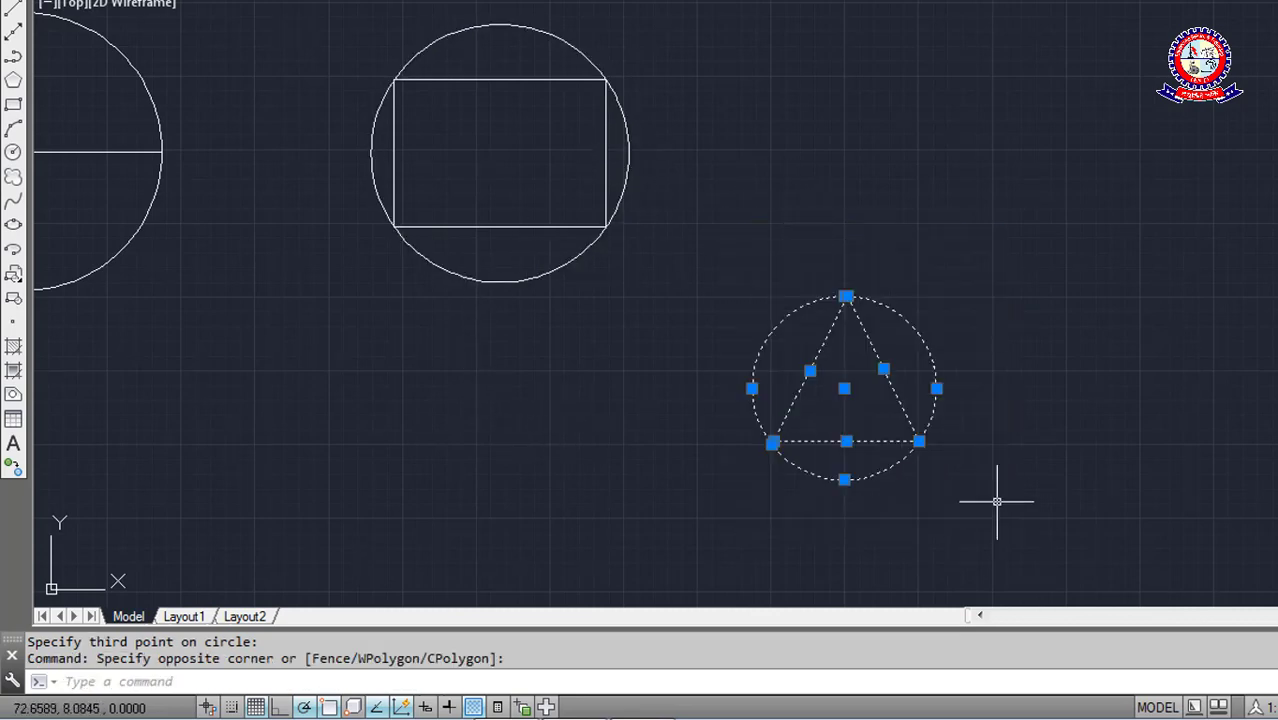
{"action": "type", "text": "m"}
{"action": "key", "text": "Return"}
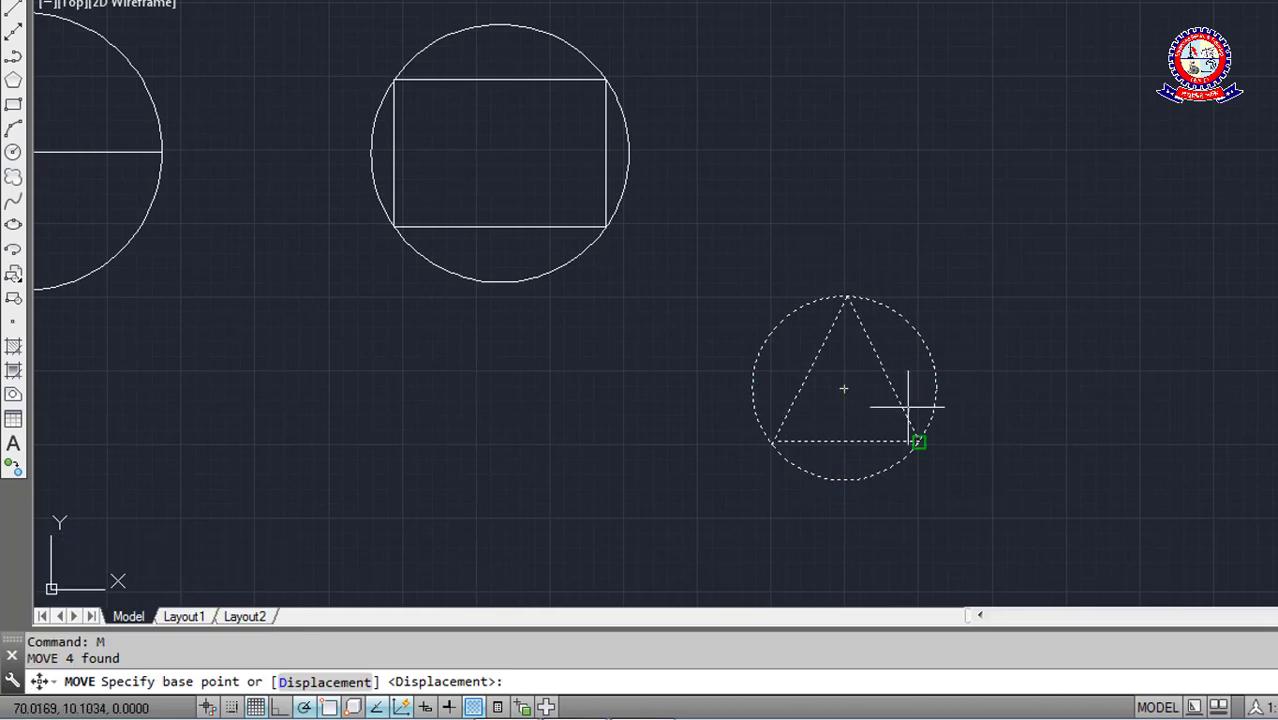
{"action": "left_click", "coordinate": [845, 387]}
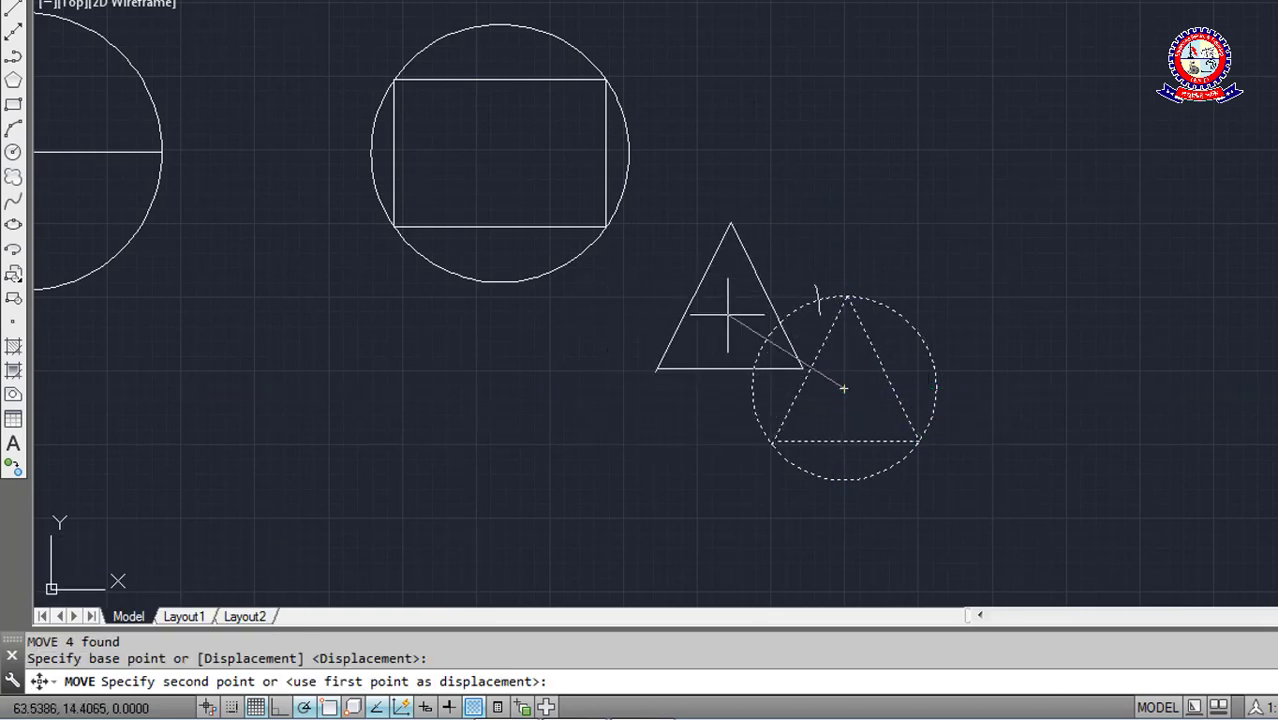
{"action": "key", "text": "Escape"}
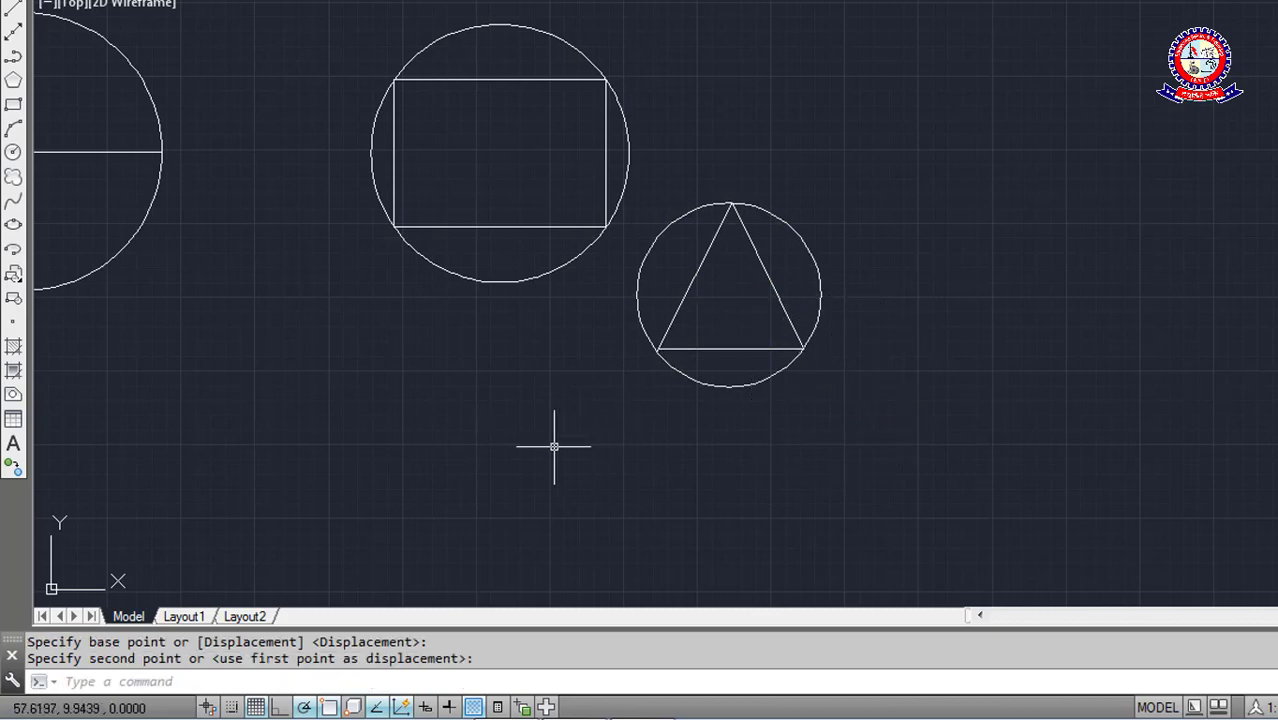
{"action": "key", "text": "ctrl+z"}
{"action": "type", "text": "cir"}
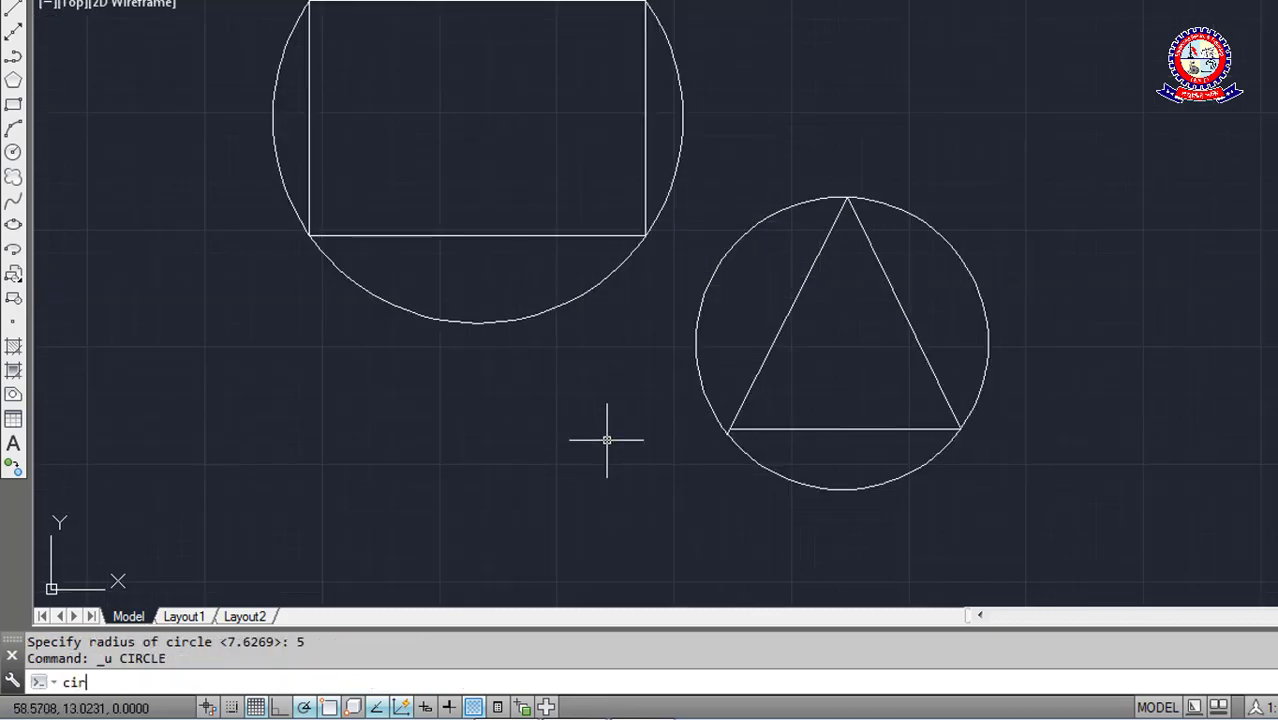
Draw a TTR circle of radius 5 tangent to the rectangle's and triangle's circles
{"action": "type", "text": "c"}
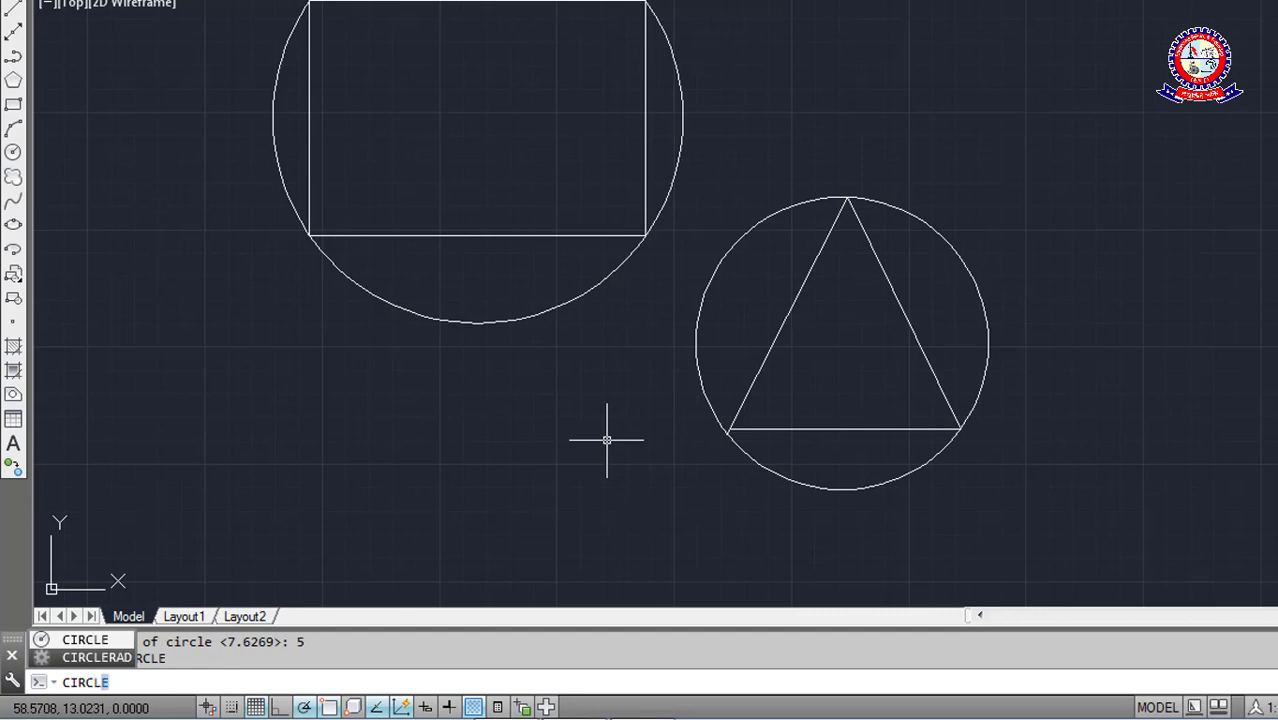
{"action": "key", "text": "Return"}
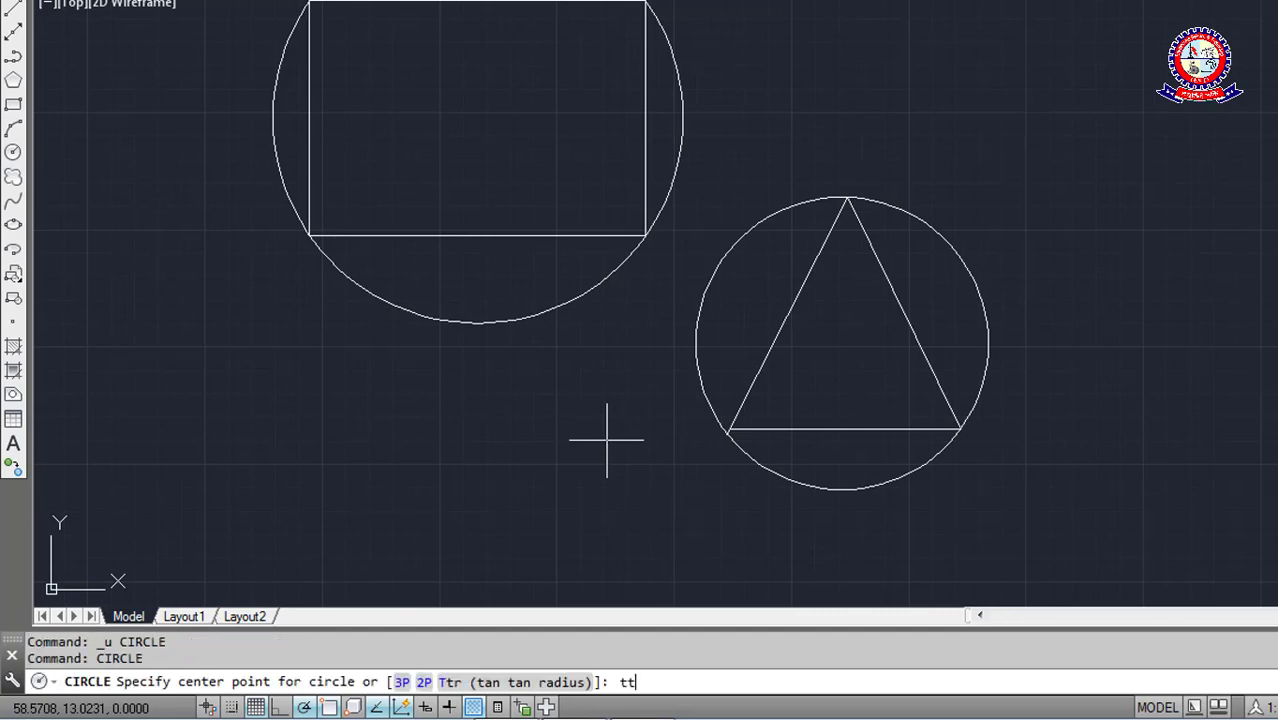
{"action": "key", "text": "Return"}
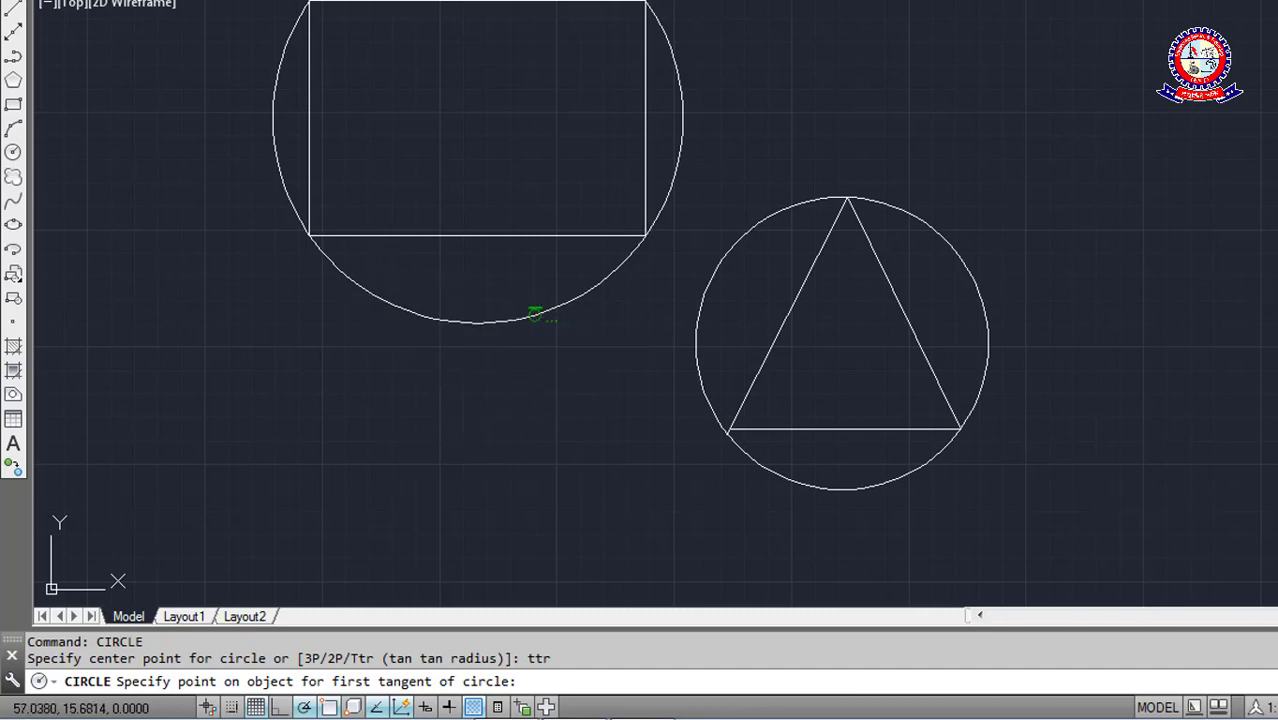
{"action": "left_click", "coordinate": [536, 313]}
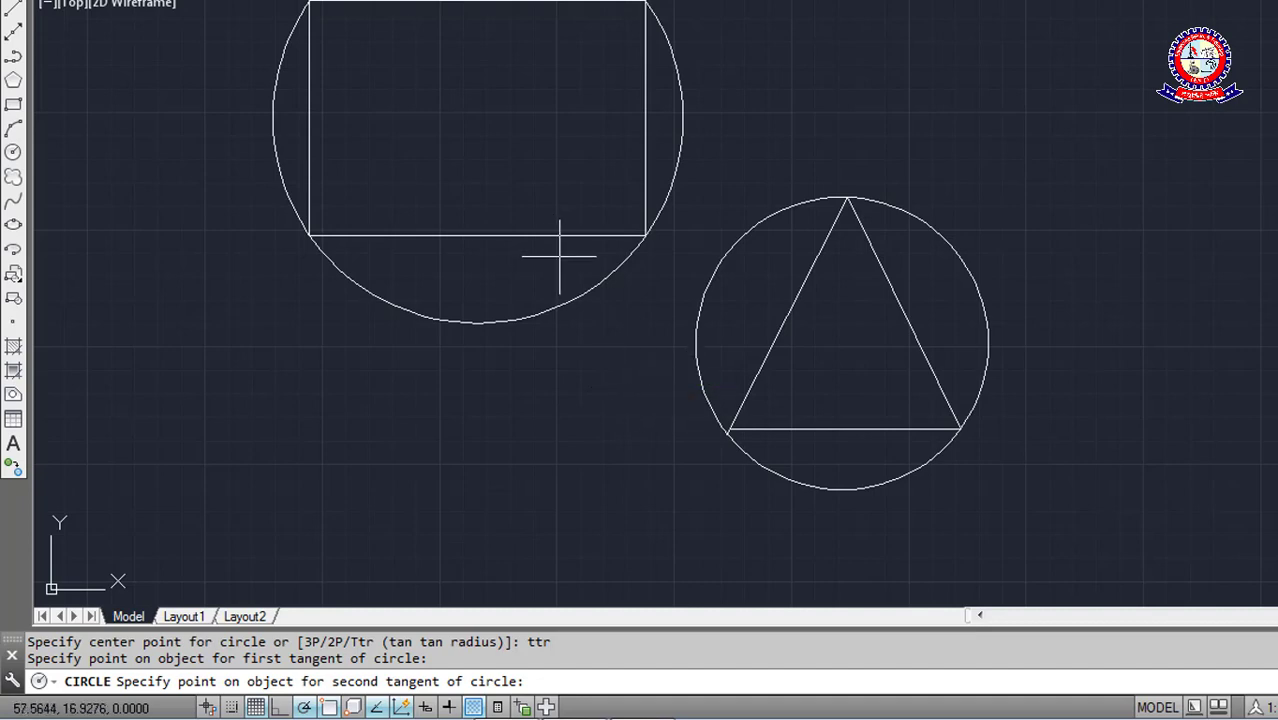
{"action": "left_click", "coordinate": [707, 403]}
{"action": "type", "text": "5"}
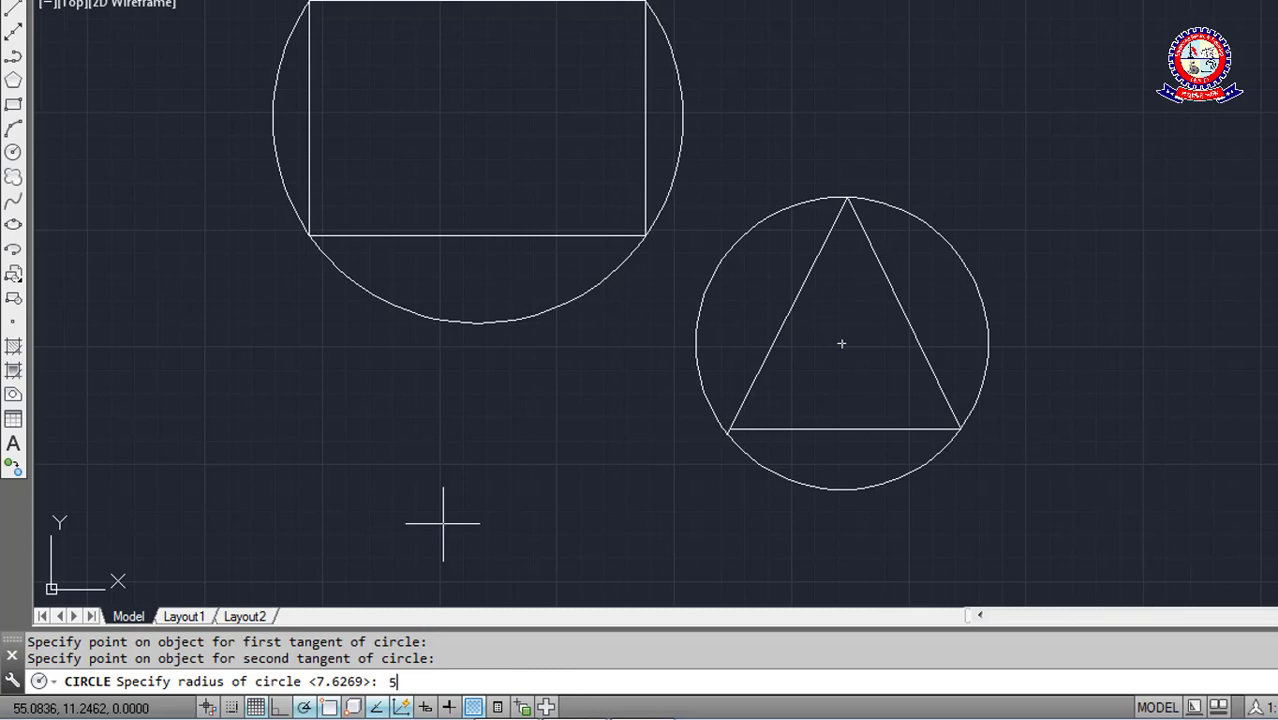
{"action": "key", "text": "Return"}
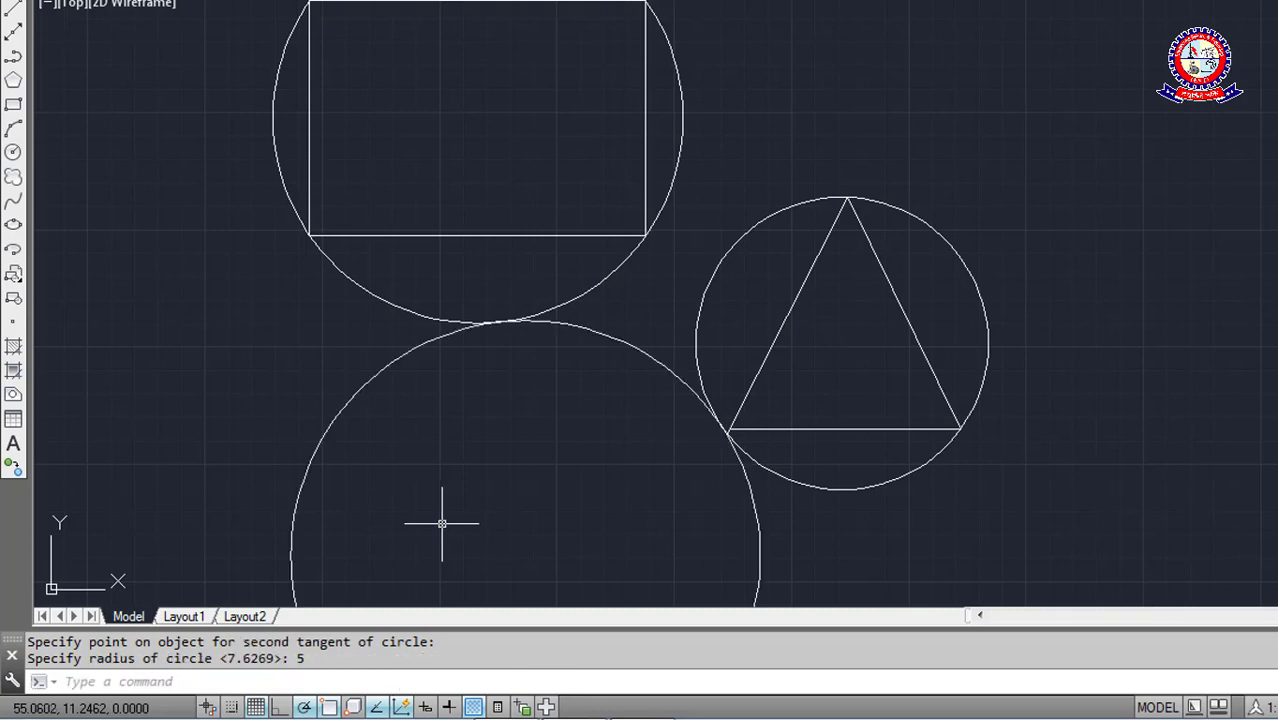
Inspect the tangent circles, then window-select every shape and delete them all
{"action": "scroll", "coordinate": [716, 392], "scroll_direction": "up", "scroll_amount": 2}
{"action": "scroll", "coordinate": [712, 434], "scroll_direction": "up", "scroll_amount": 2}
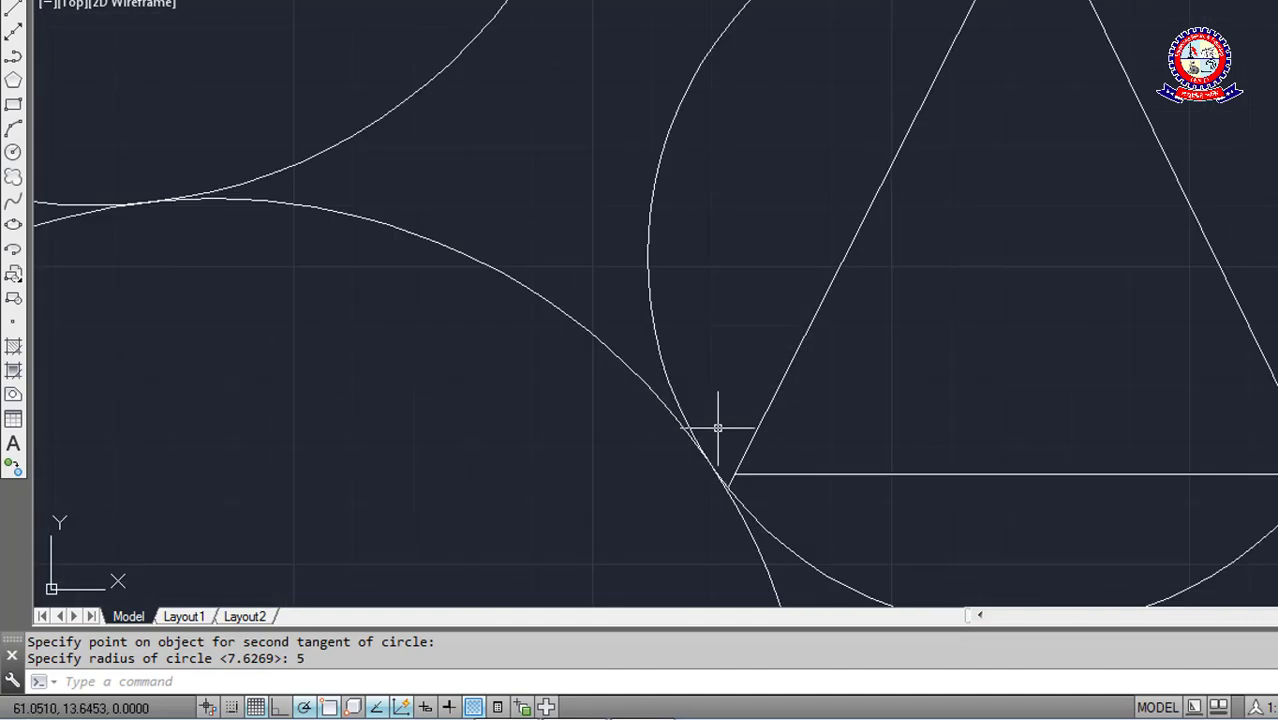
{"action": "scroll", "coordinate": [690, 432], "scroll_direction": "down", "scroll_amount": 3}
{"action": "scroll", "coordinate": [660, 422], "scroll_direction": "down", "scroll_amount": 2}
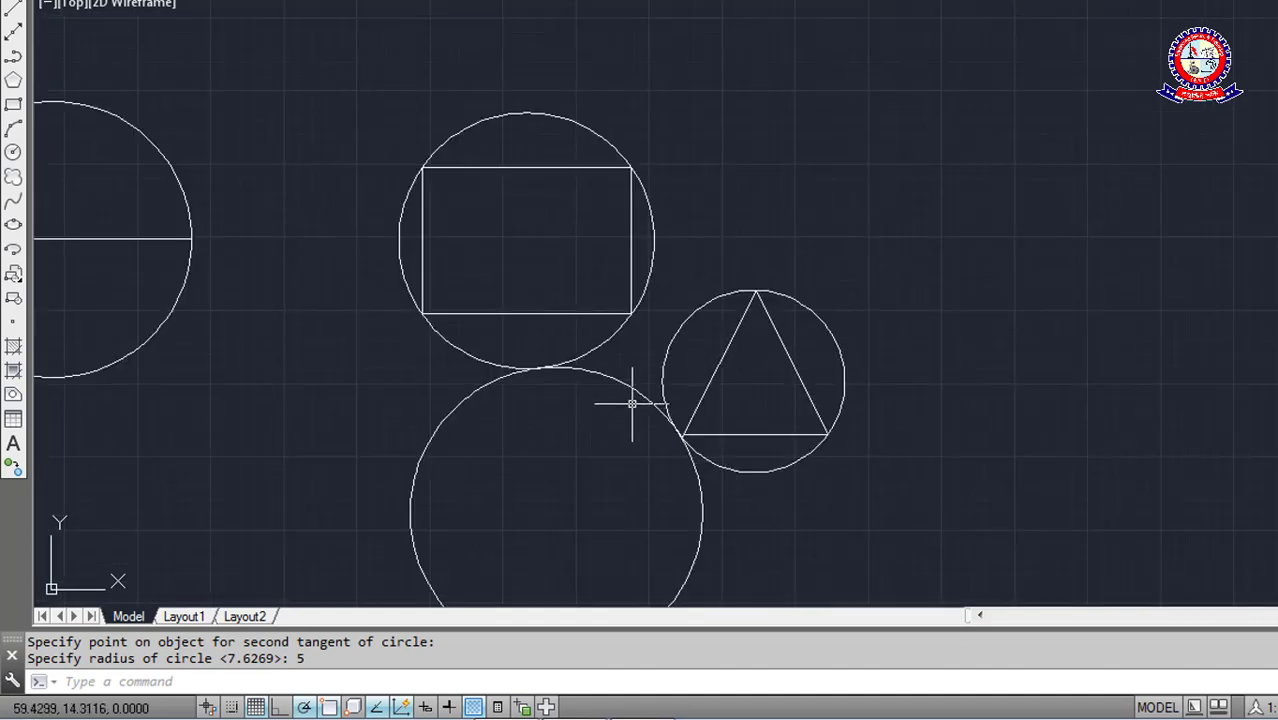
{"action": "scroll", "coordinate": [613, 422], "scroll_direction": "up", "scroll_amount": 2}
{"action": "middle_click_drag", "start_coordinate": [602, 434], "coordinate": [588, 383]}
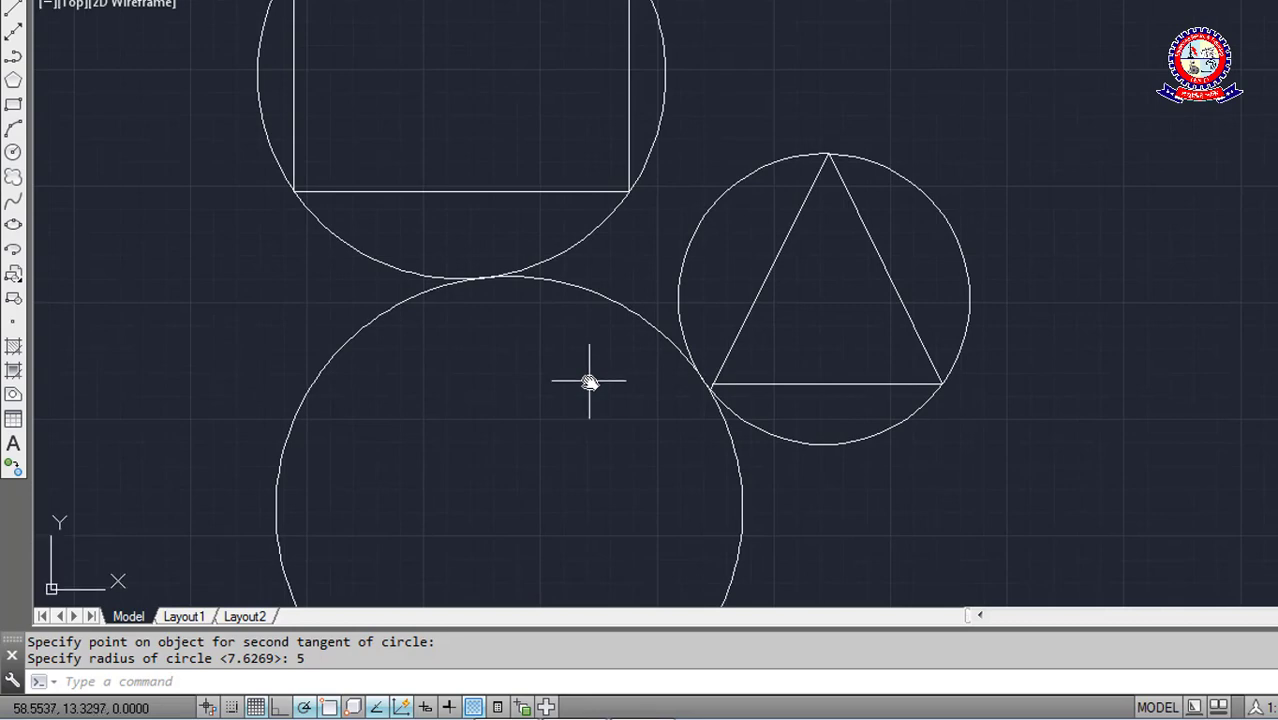
{"action": "scroll", "coordinate": [589, 381], "scroll_direction": "down", "scroll_amount": 1}
{"action": "scroll", "coordinate": [589, 381], "scroll_direction": "down", "scroll_amount": 1}
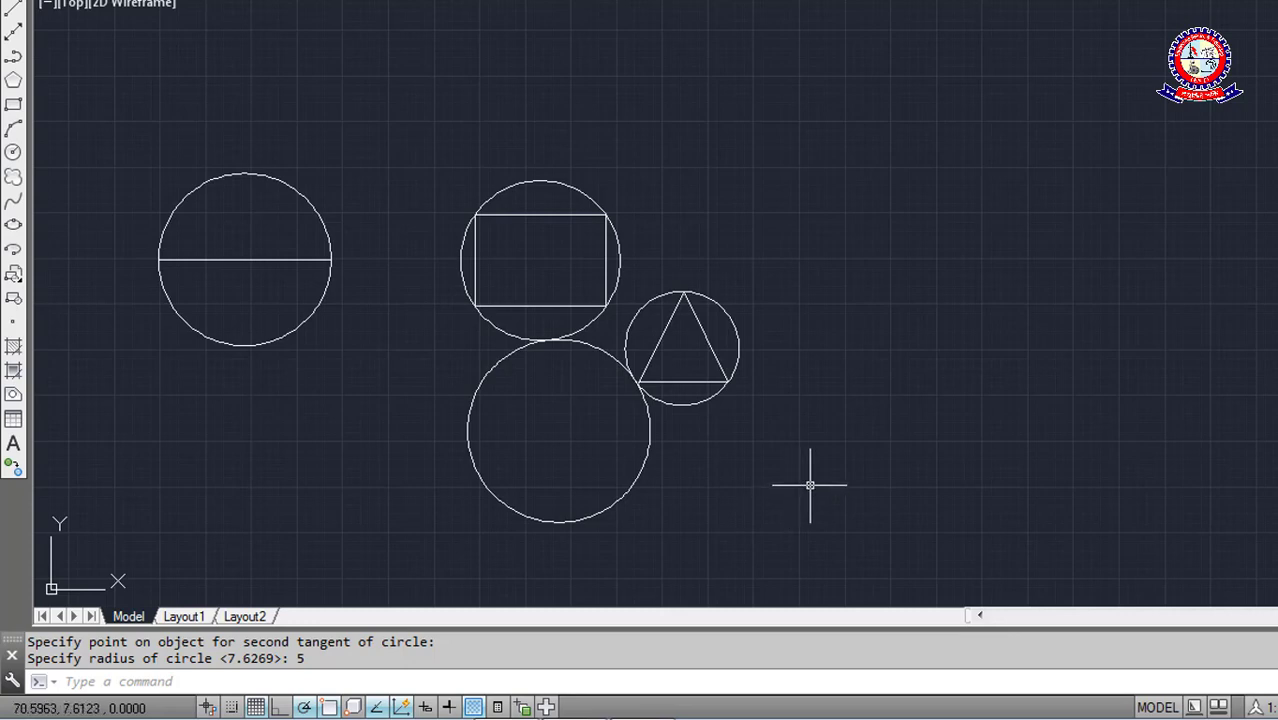
{"action": "left_click", "coordinate": [797, 509]}
{"action": "left_click", "coordinate": [167, 154]}
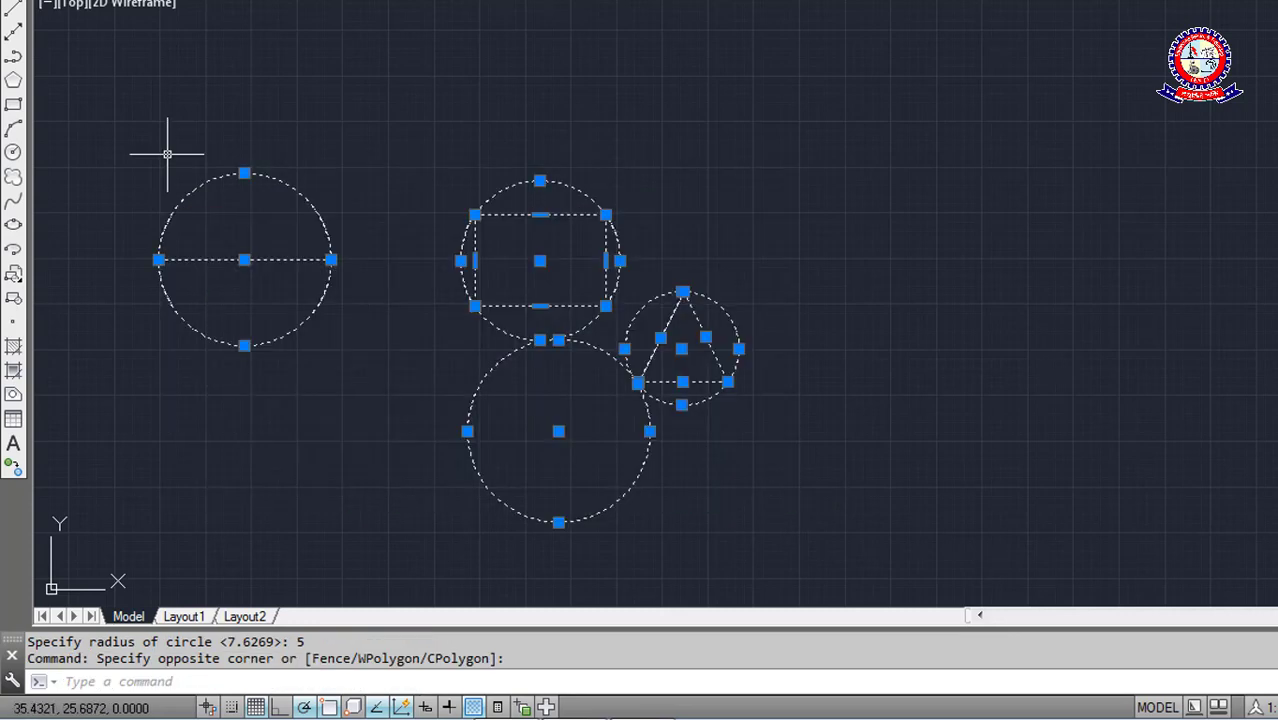
{"action": "key", "text": "Delete"}
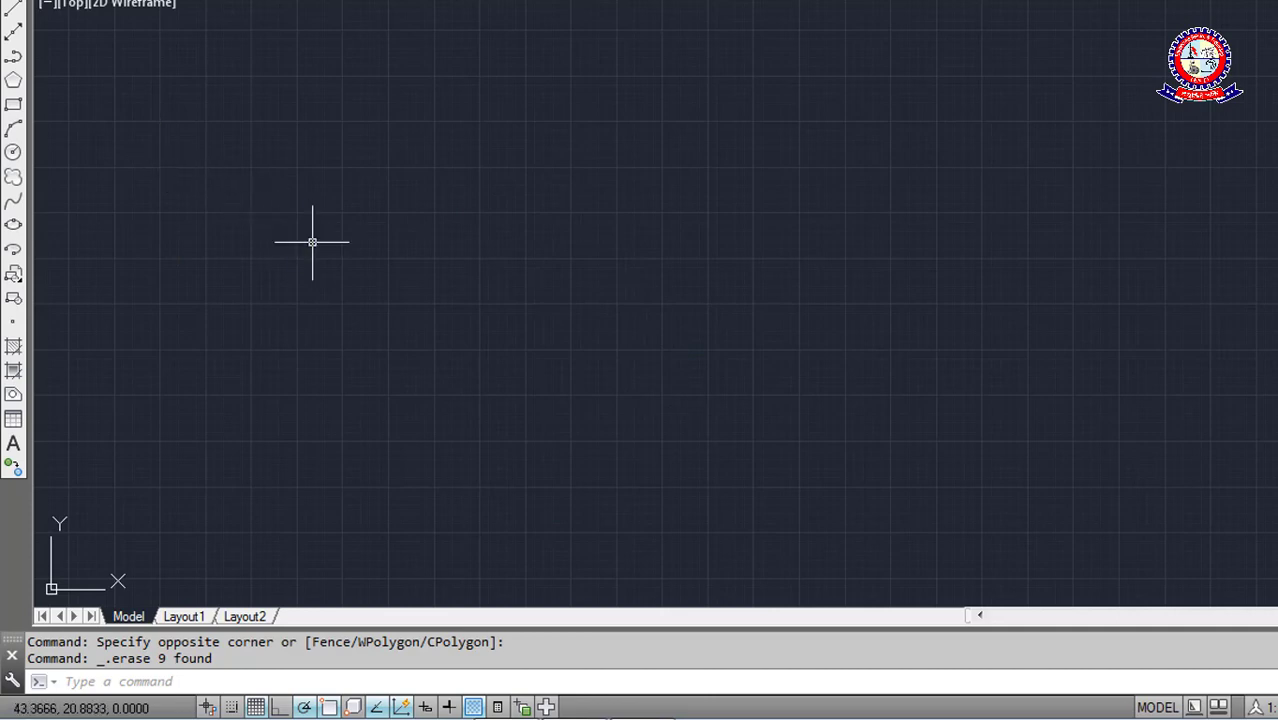
Draw the first three-point arc on the empty drawing
{"action": "scroll", "coordinate": [545, 291], "scroll_direction": "up", "scroll_amount": 2}
{"action": "type", "text": "A"}
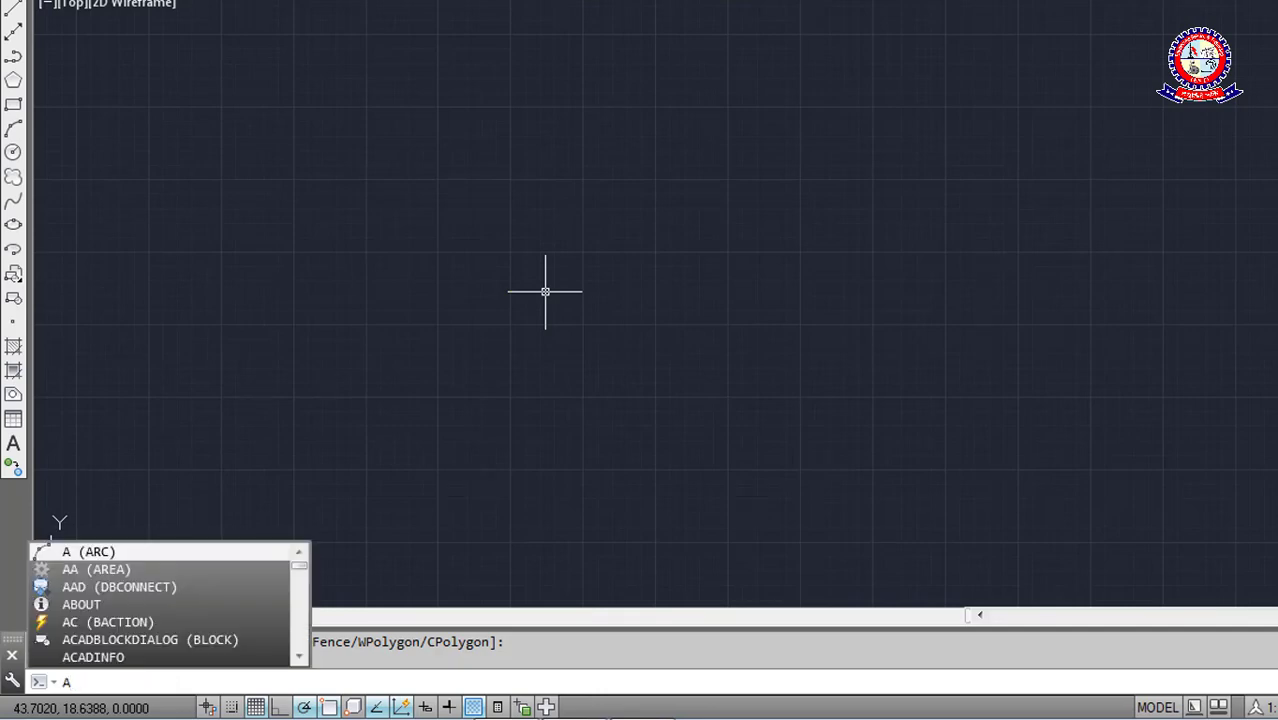
{"action": "type", "text": "rc"}
{"action": "key", "text": "Return"}
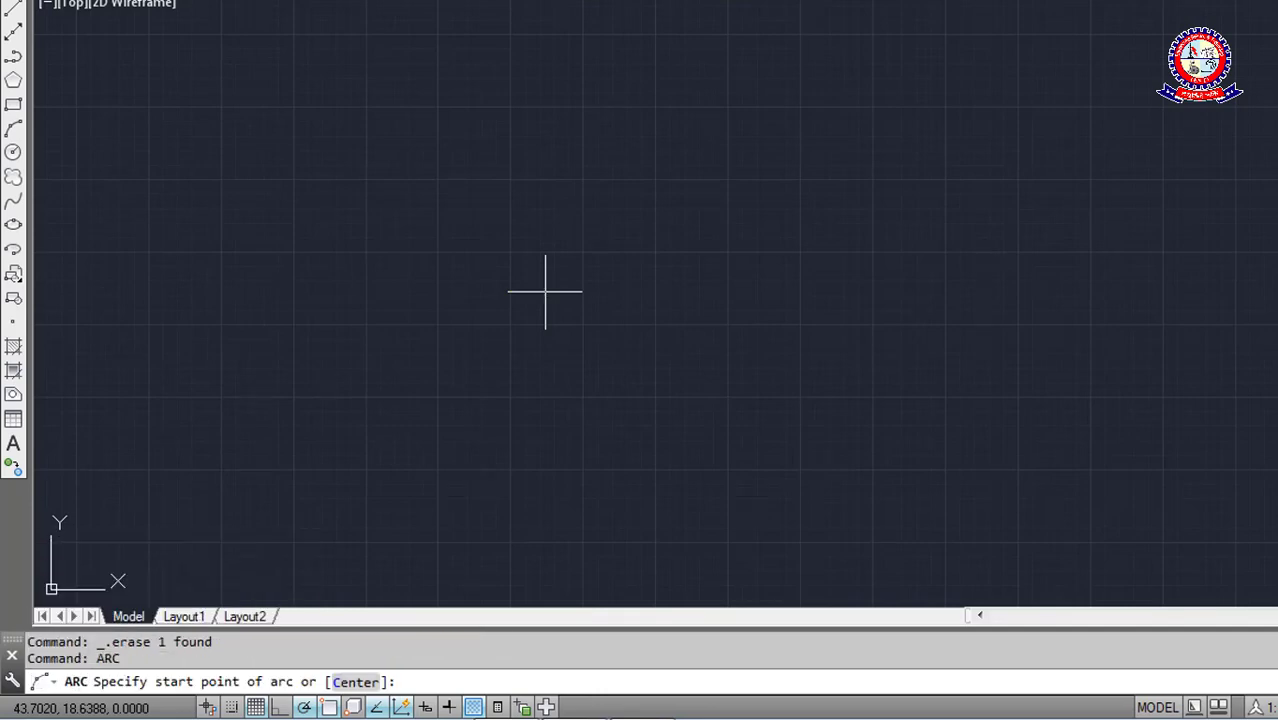
{"action": "left_click", "coordinate": [289, 323]}
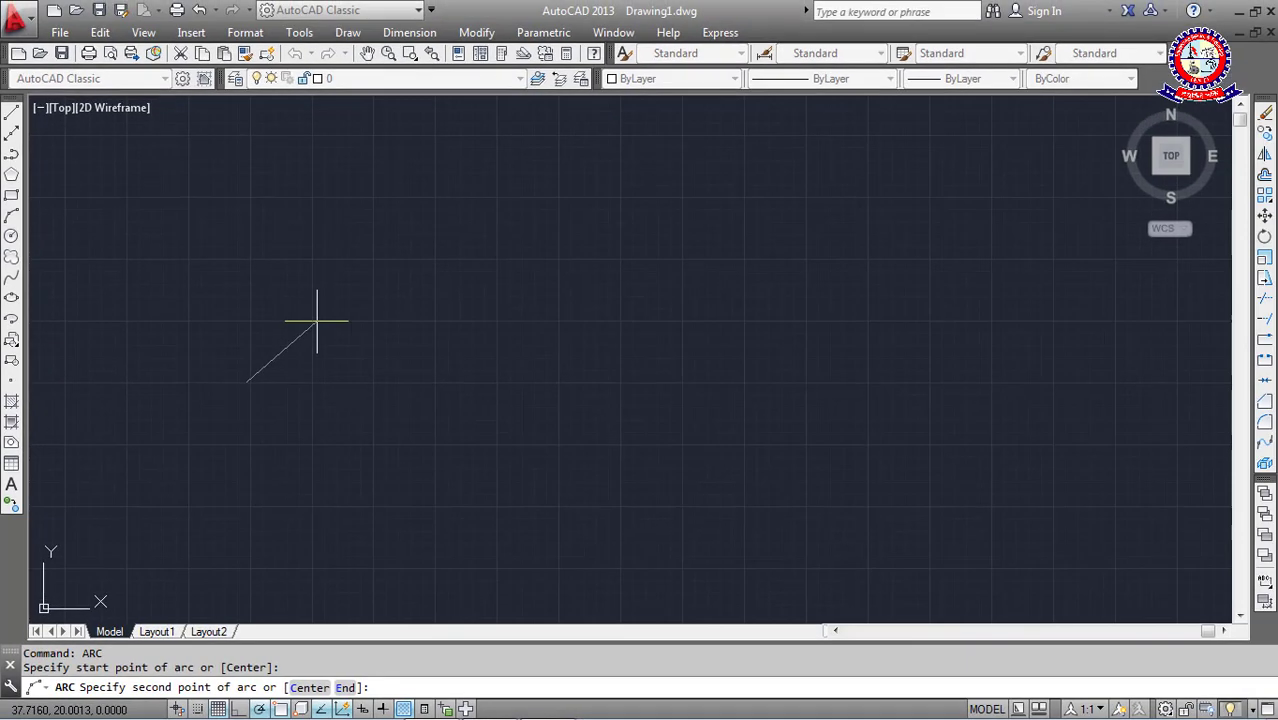
{"action": "left_click", "coordinate": [317, 321]}
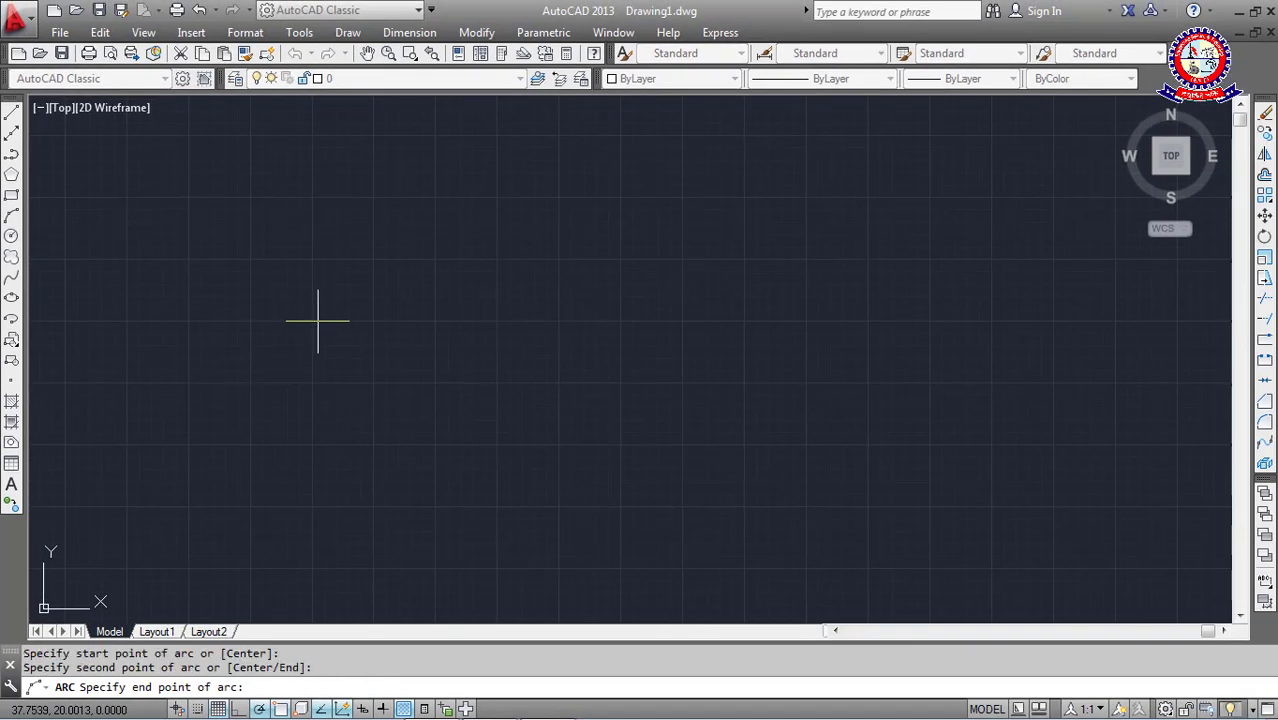
{"action": "left_click", "coordinate": [377, 380]}
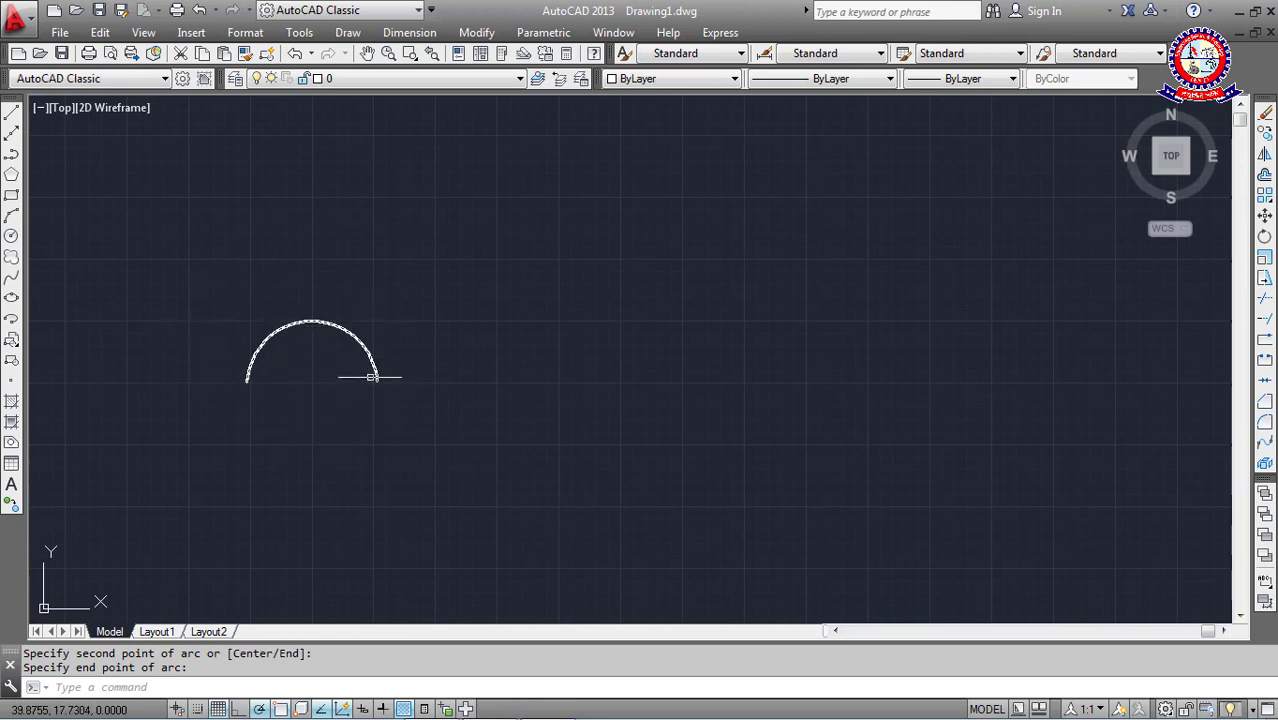
Draw a second matching three-point arc to the right of the first
{"action": "key", "text": "Return"}
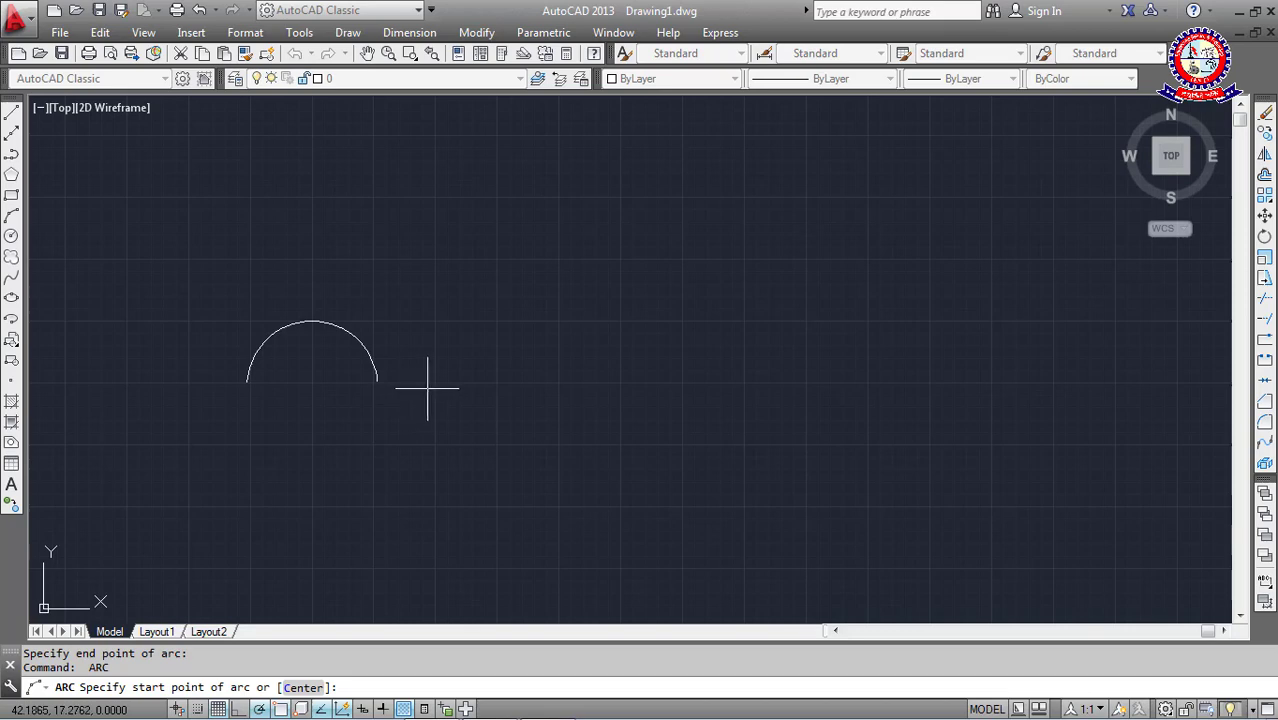
{"action": "left_click", "coordinate": [436, 383]}
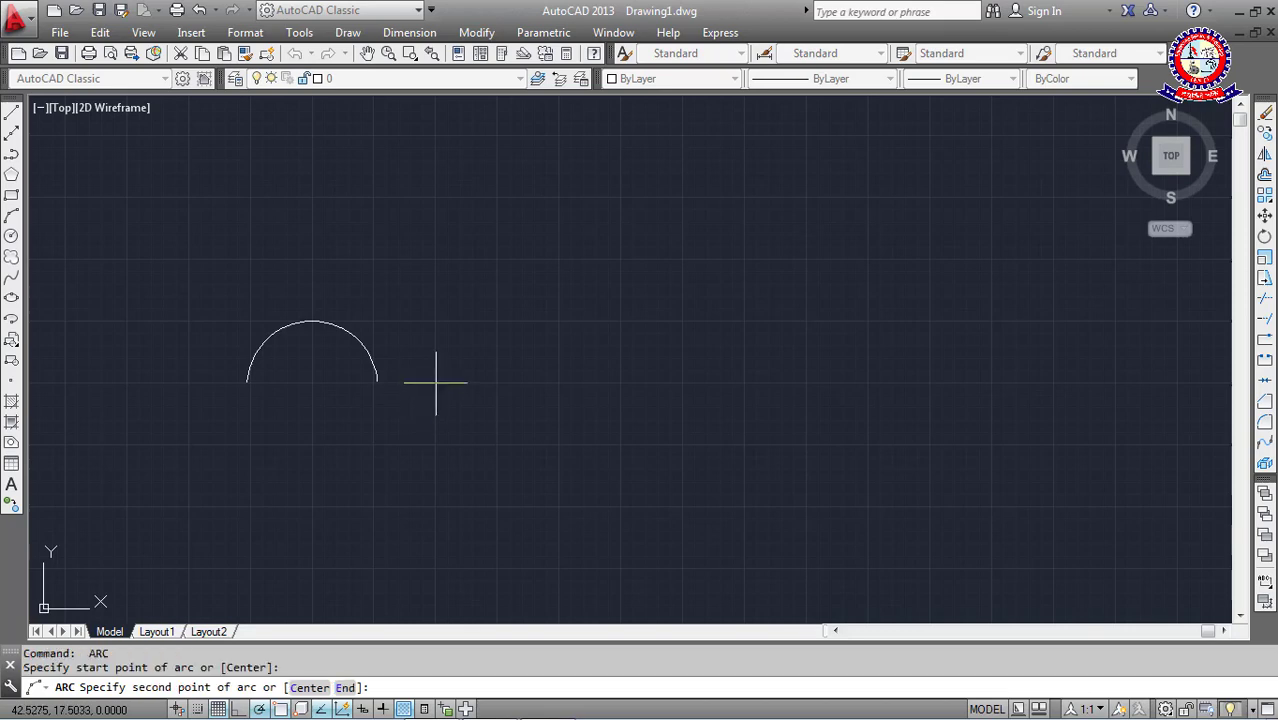
{"action": "left_click", "coordinate": [492, 322]}
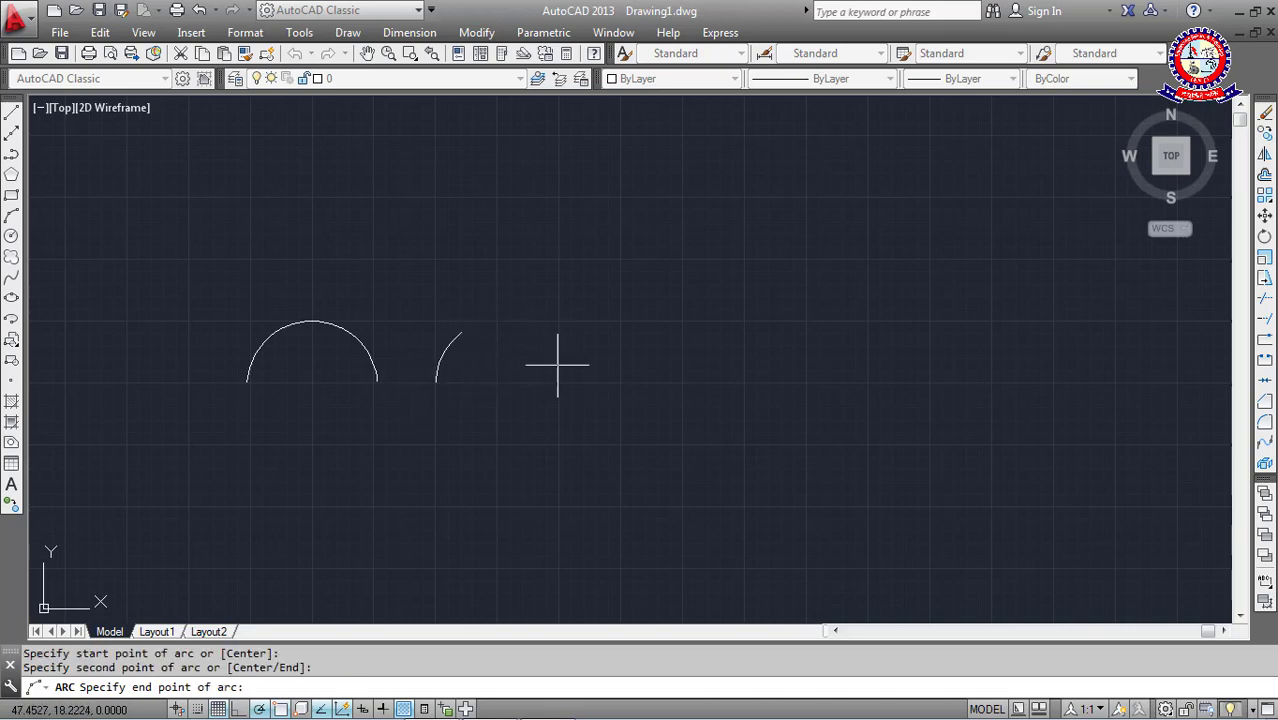
{"action": "left_click", "coordinate": [558, 381]}
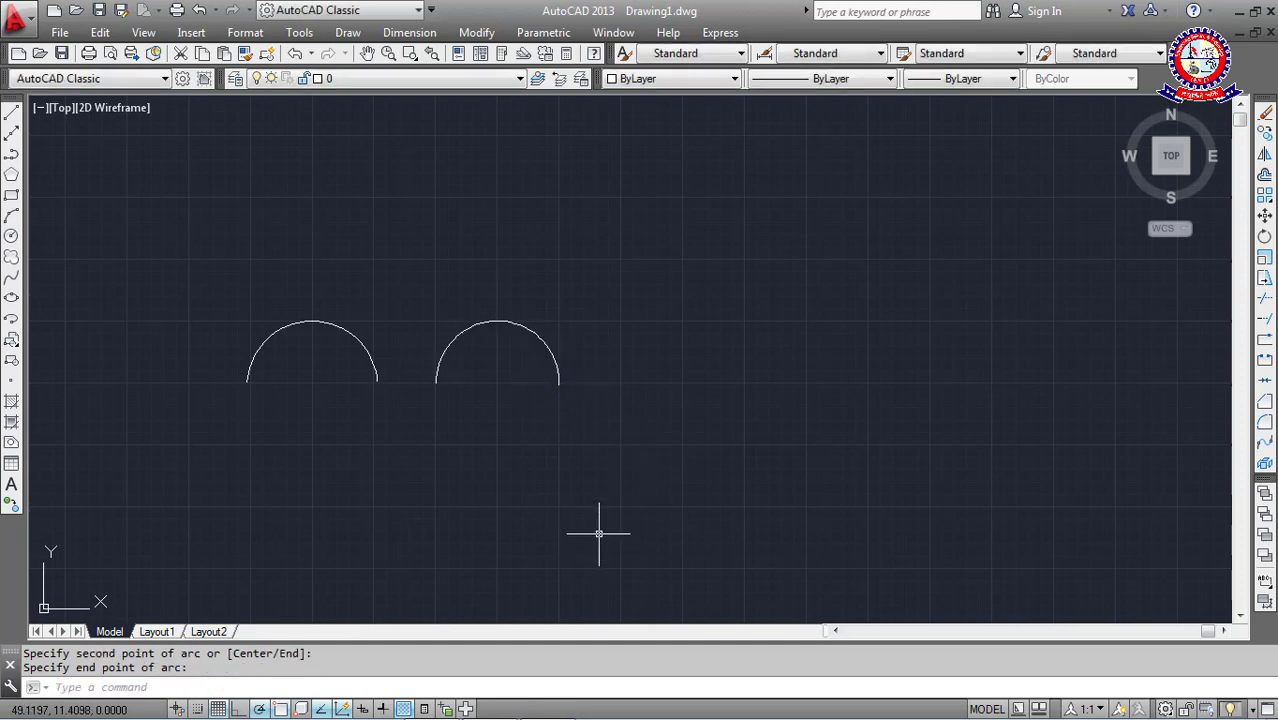
Crossing-select the two arcs and delete them
{"action": "left_click", "coordinate": [615, 453]}
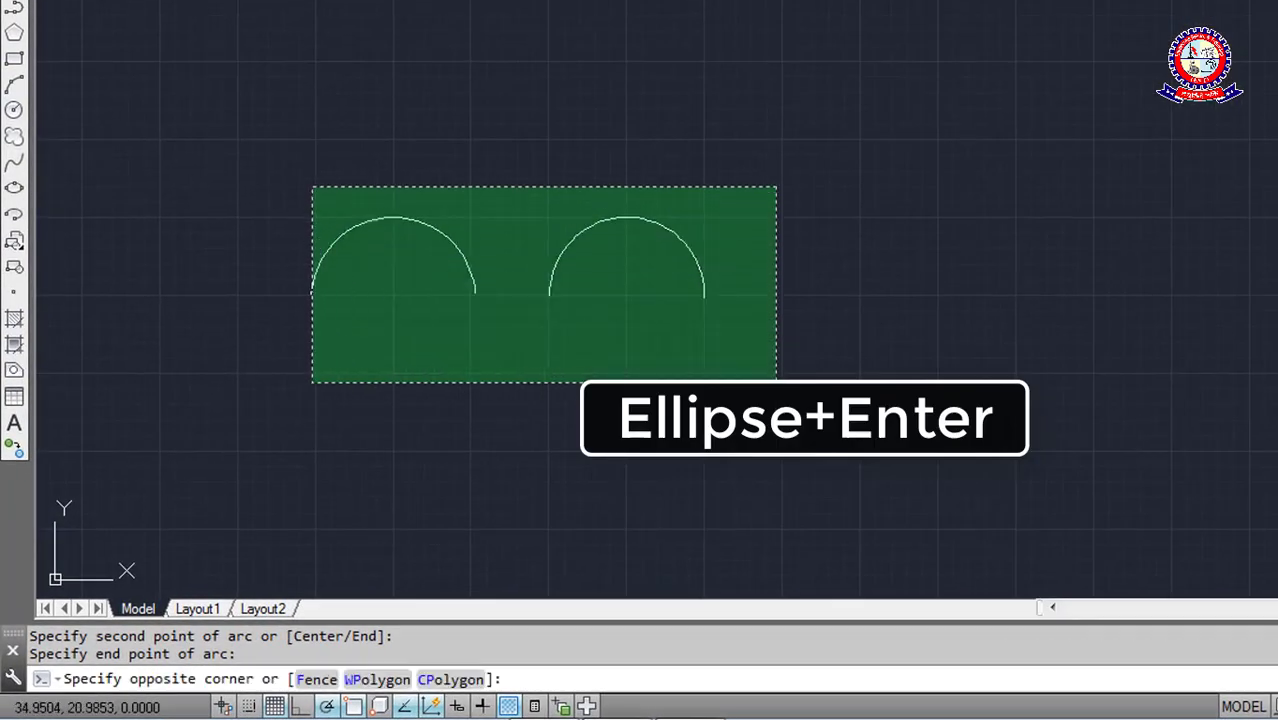
{"action": "left_click", "coordinate": [312, 186]}
{"action": "key", "text": "Delete"}
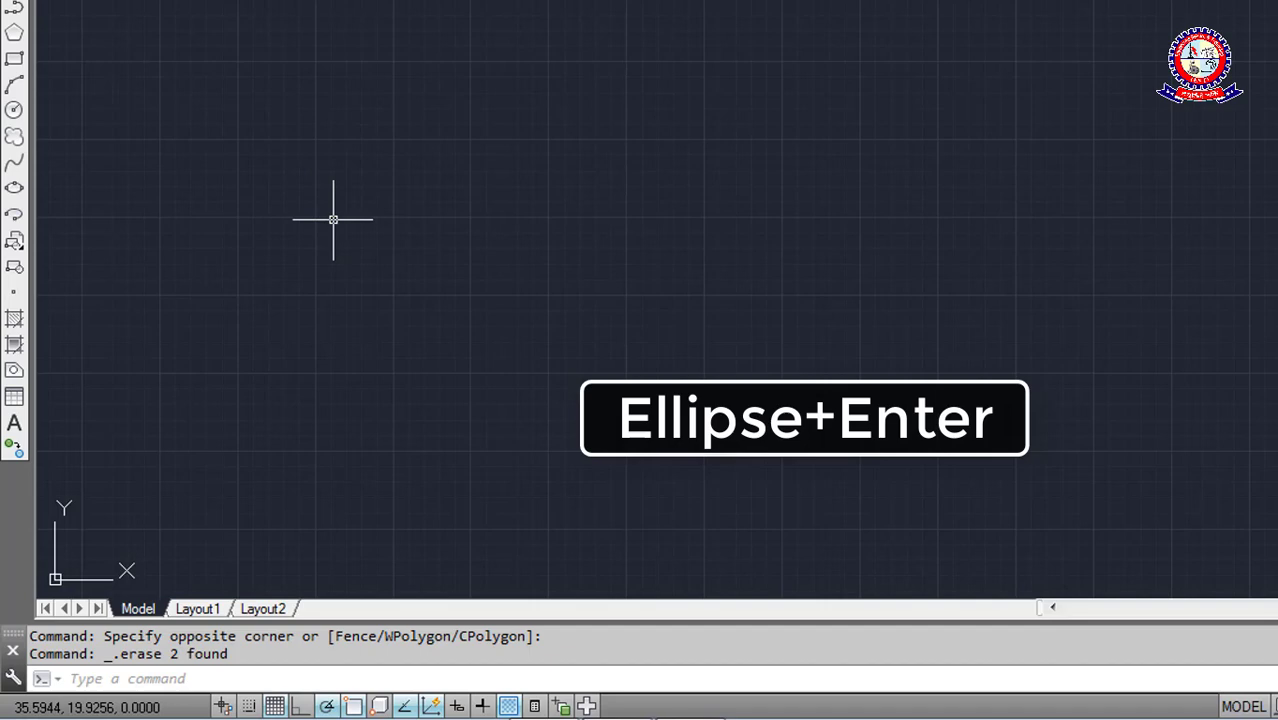
Draw a full ellipse from a vertical axis and a horizontal half-width distance
{"action": "type", "text": "Ellipse"}
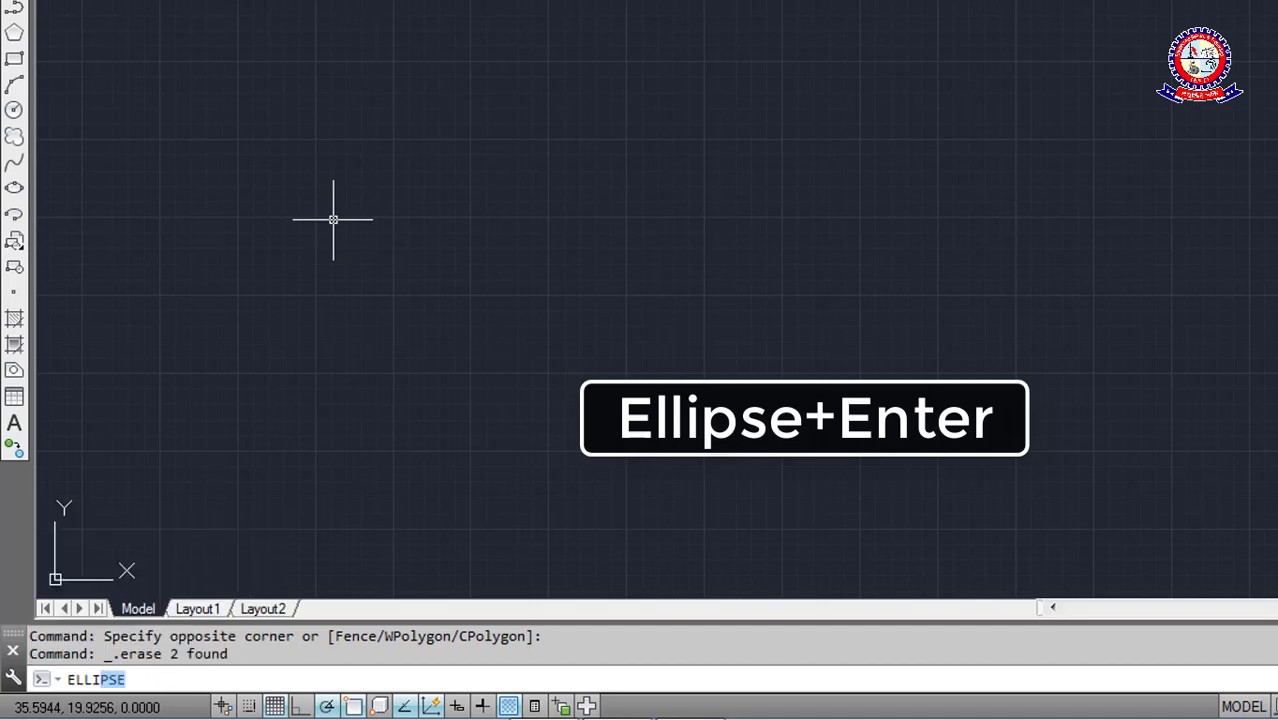
{"action": "key", "text": "Return"}
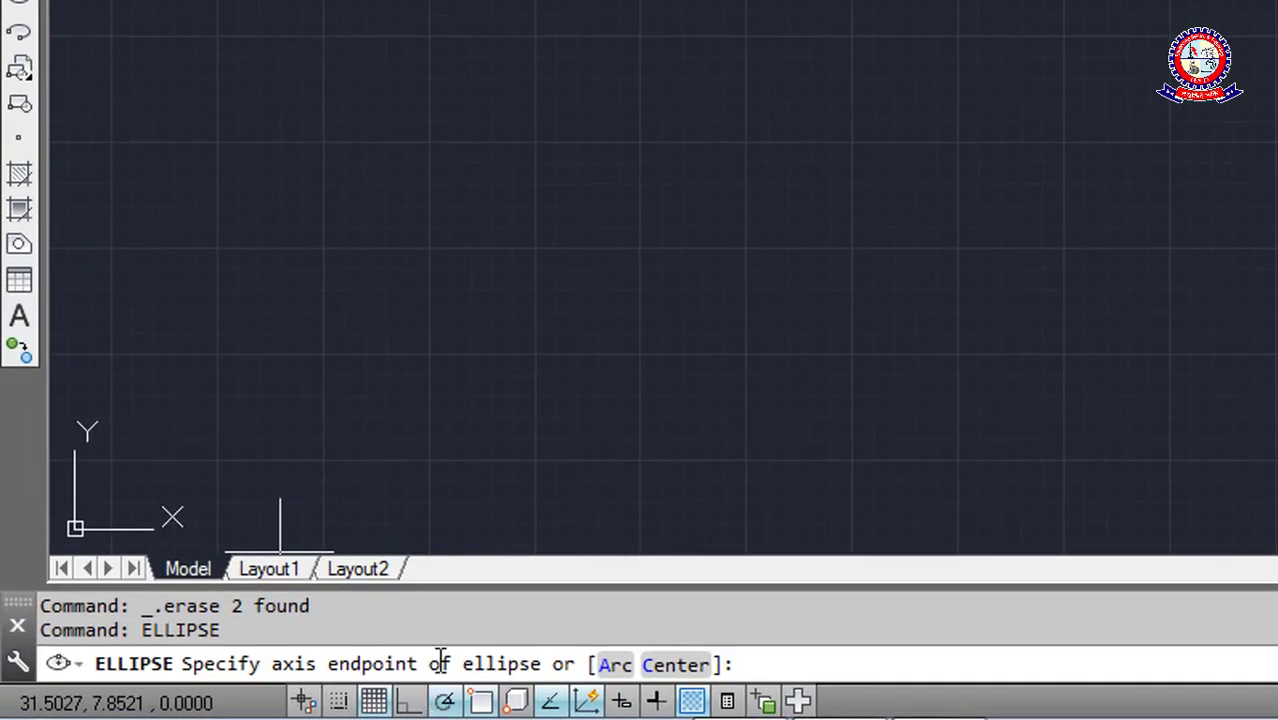
{"action": "left_click", "coordinate": [437, 254]}
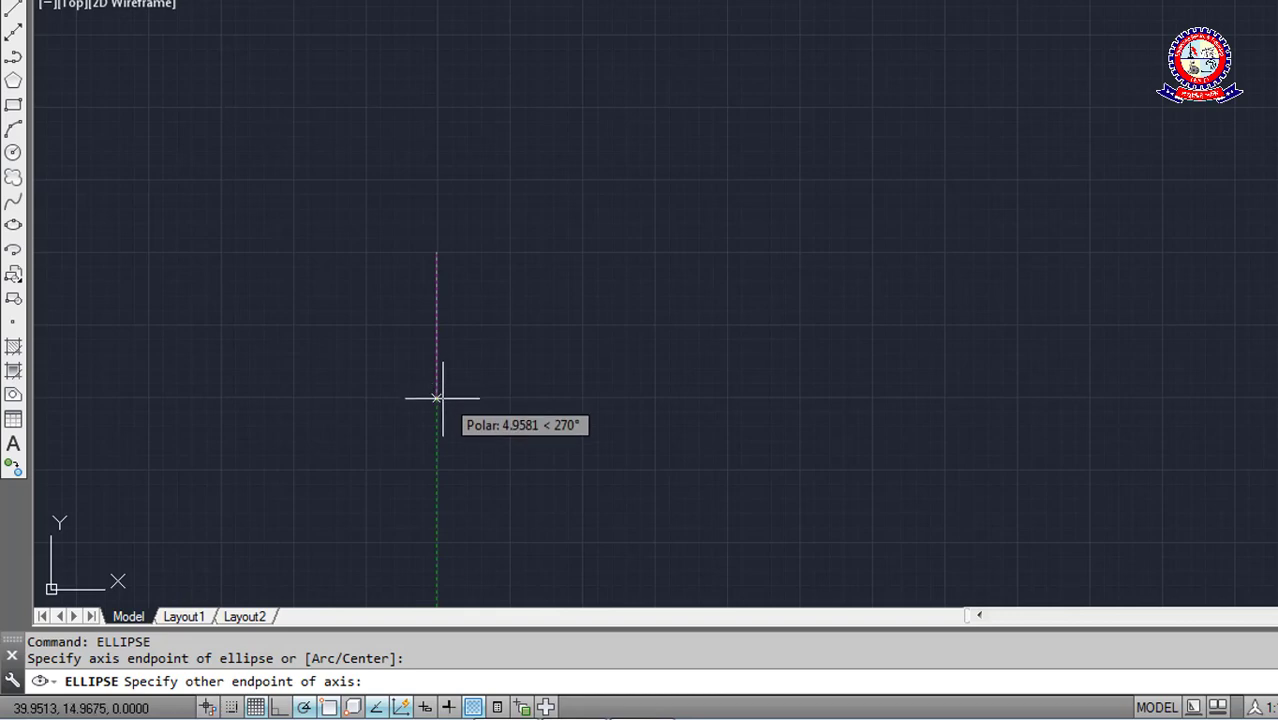
{"action": "left_click", "coordinate": [436, 397]}
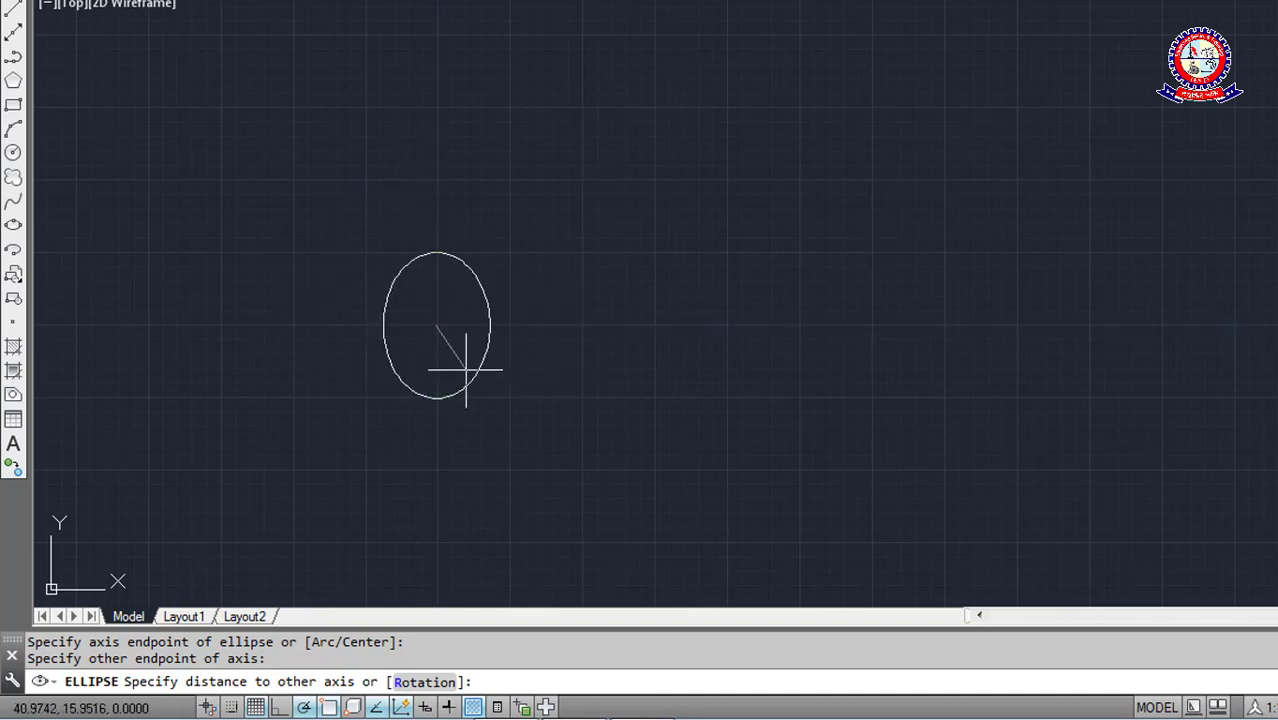
{"action": "left_click", "coordinate": [608, 348]}
{"action": "type", "text": "ELLIP"}
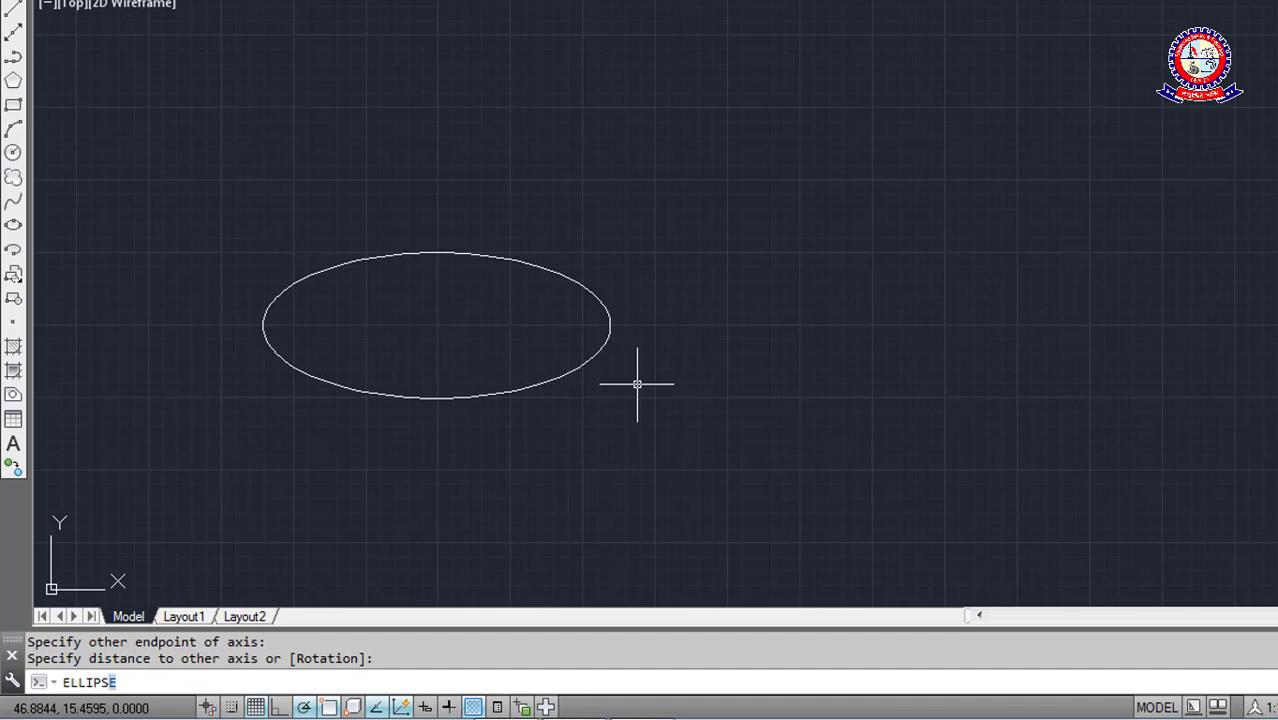
Draw an elliptical arc on a tall narrow vertical-axis ellipse, picking its start and end angles
{"action": "key", "text": "Return"}
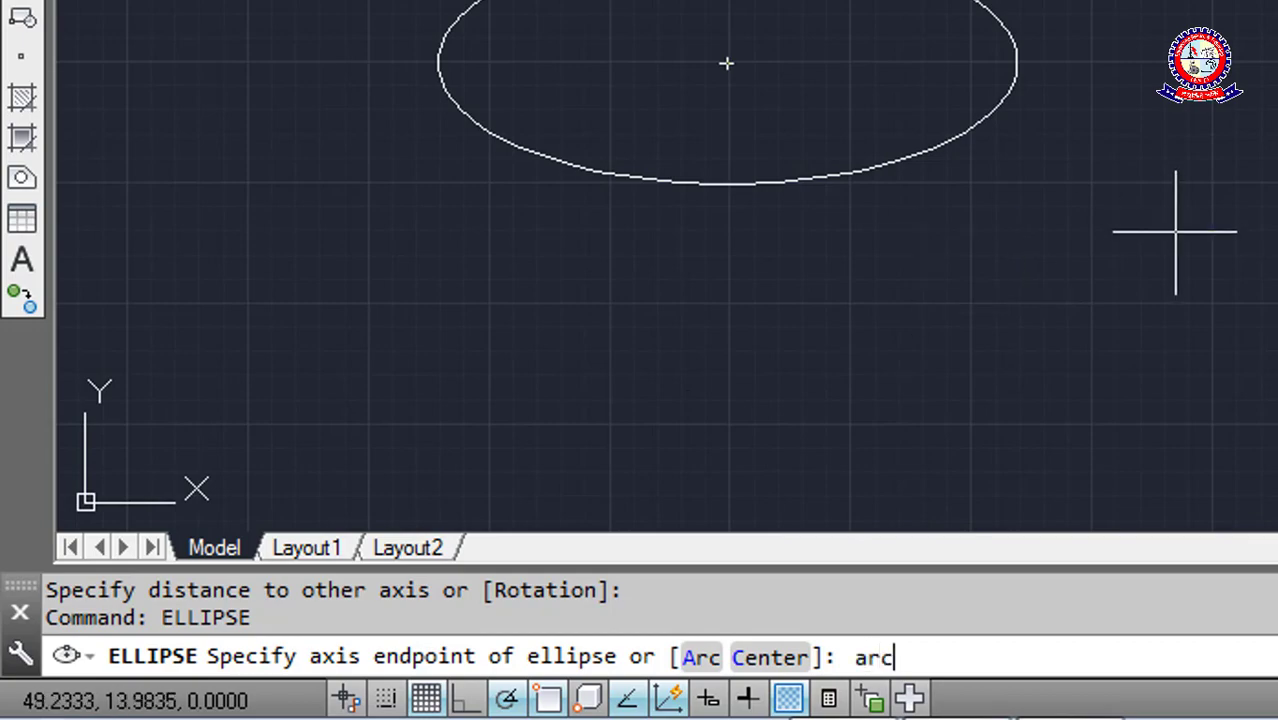
{"action": "key", "text": "Return"}
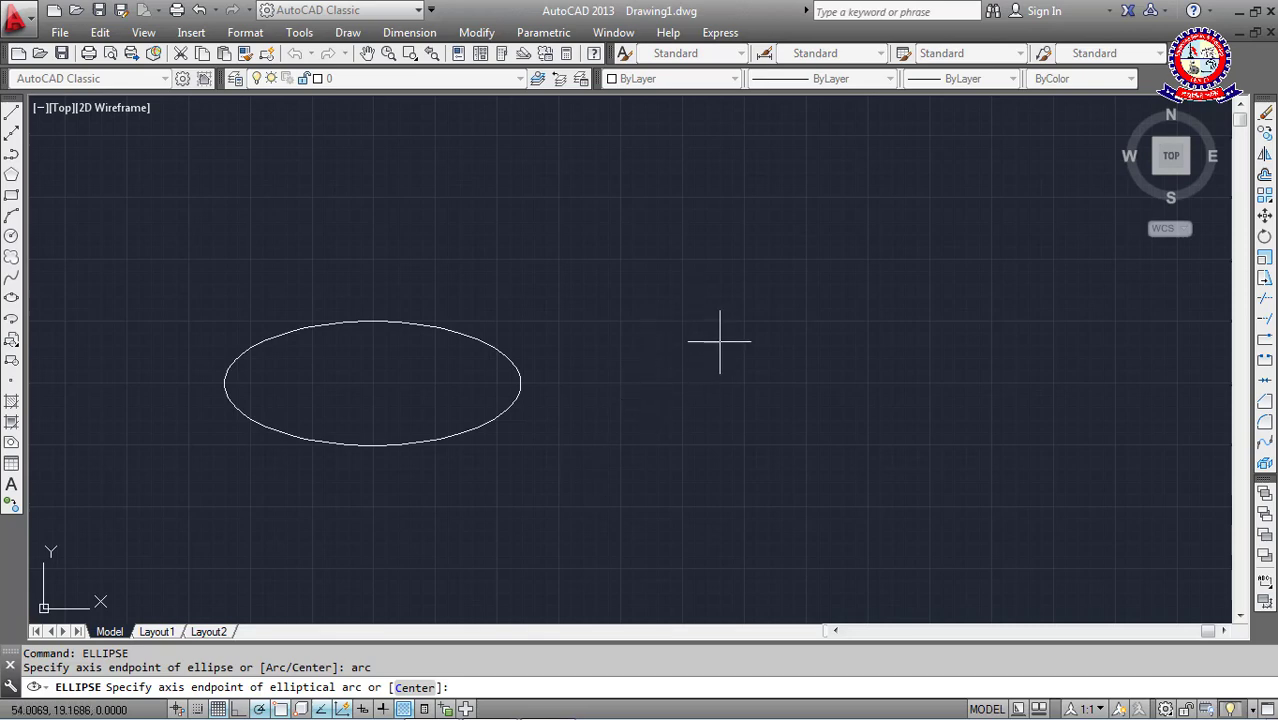
{"action": "left_click", "coordinate": [745, 258]}
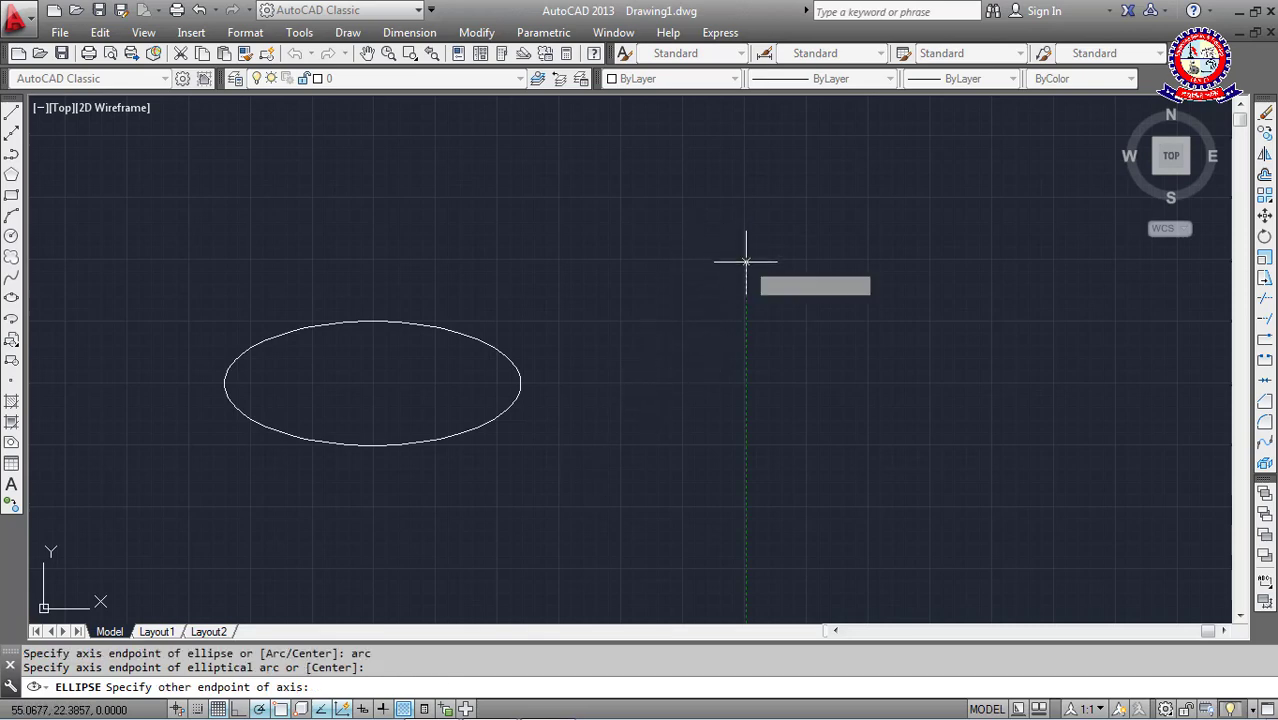
{"action": "left_click", "coordinate": [745, 387]}
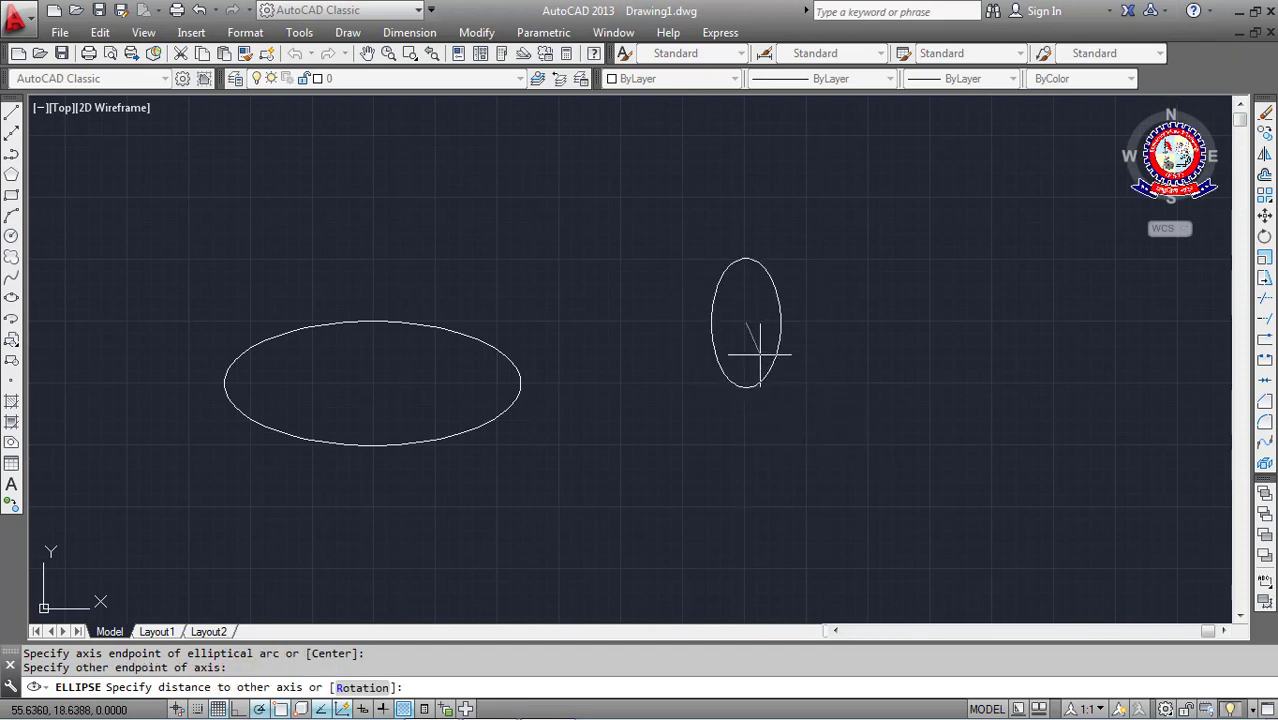
{"action": "left_click", "coordinate": [759, 354]}
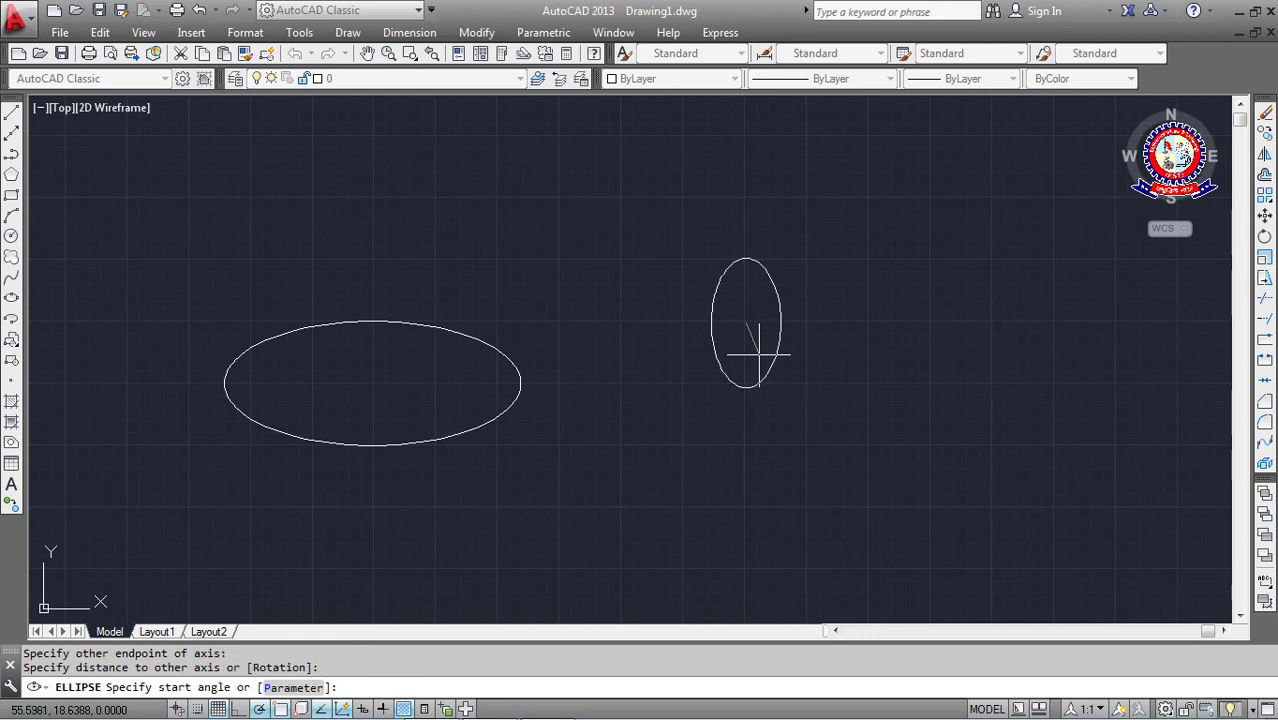
{"action": "left_click", "coordinate": [748, 414]}
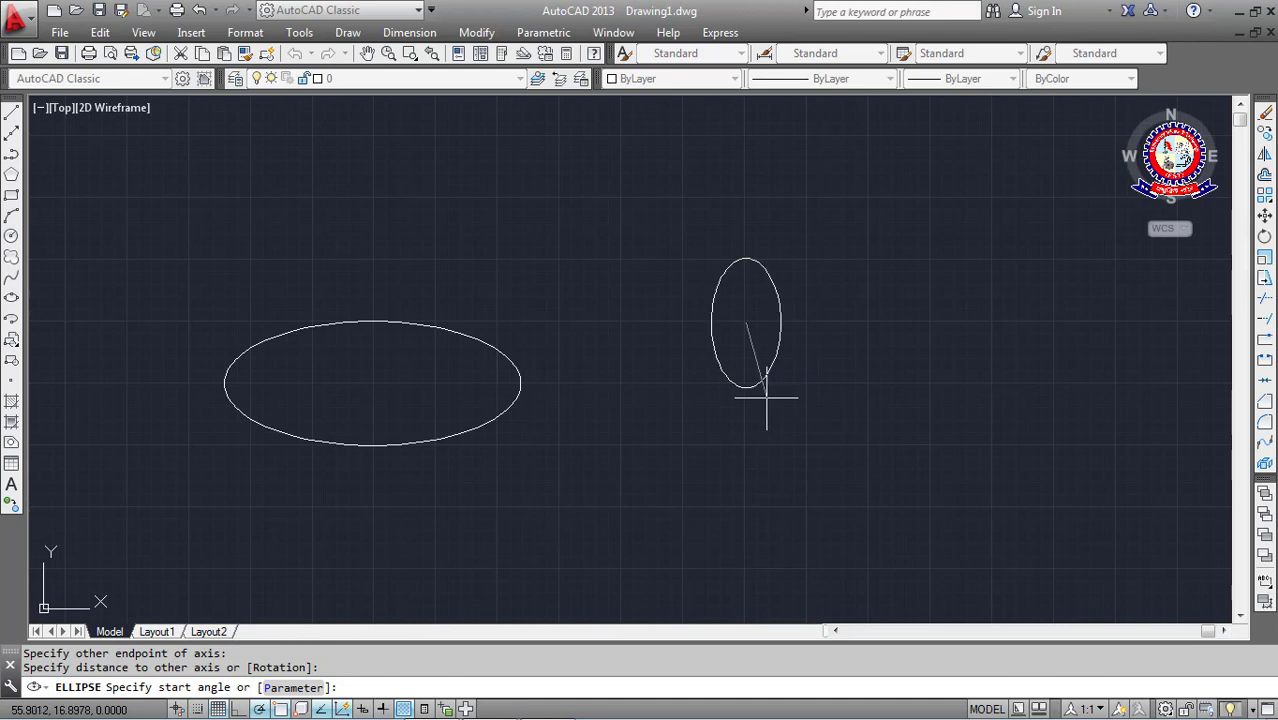
{"action": "left_click", "coordinate": [766, 398]}
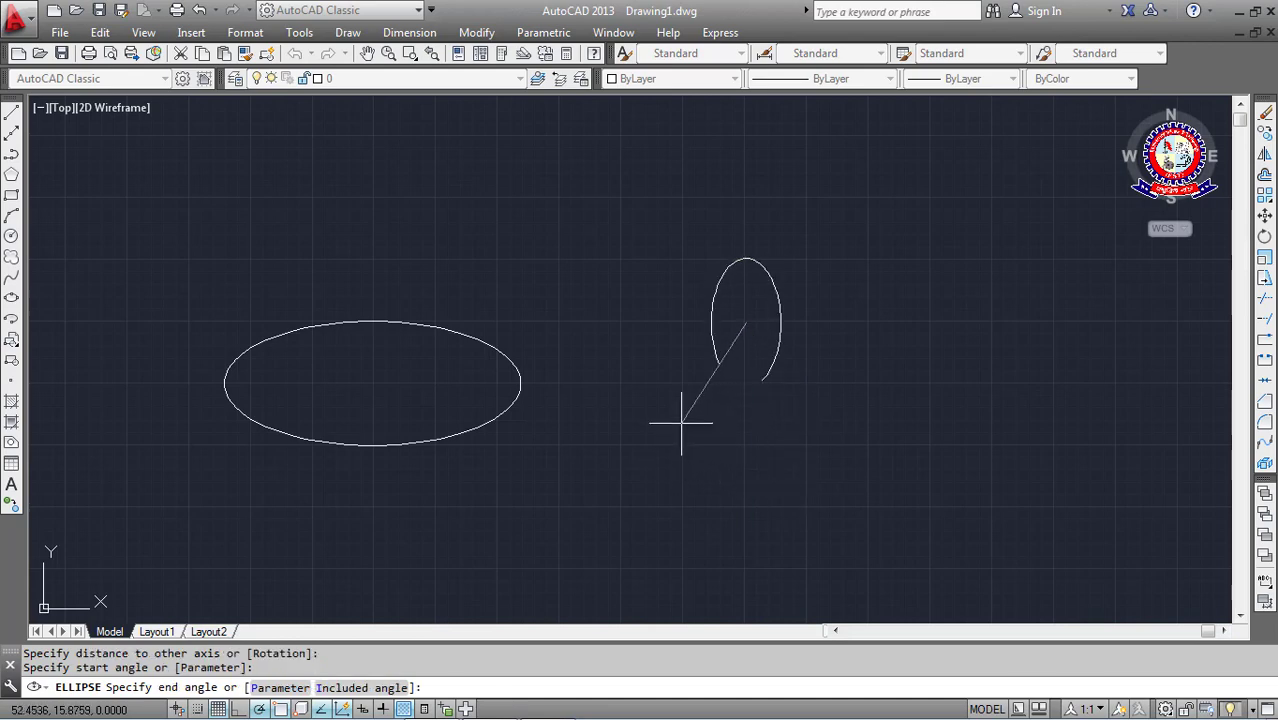
{"action": "left_click", "coordinate": [748, 258]}
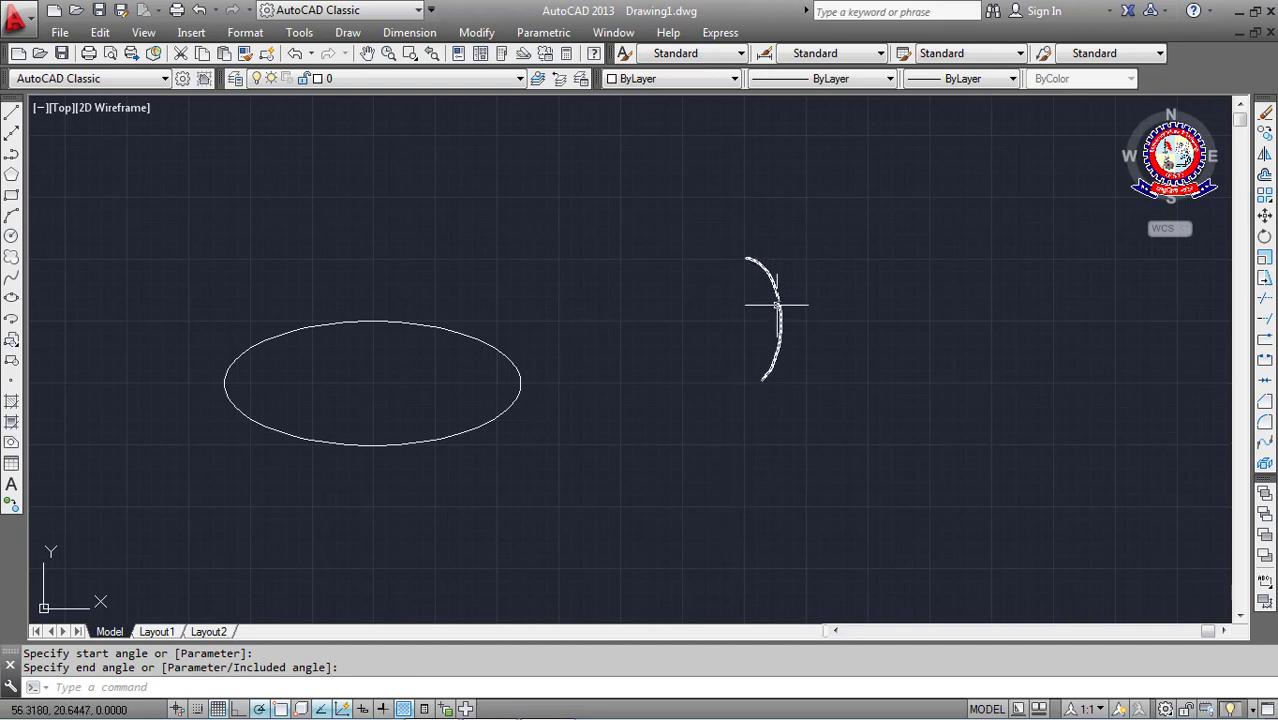
{"action": "scroll", "coordinate": [776, 306], "scroll_direction": "up", "scroll_amount": 3}
{"action": "scroll", "coordinate": [778, 309], "scroll_direction": "down", "scroll_amount": 1}
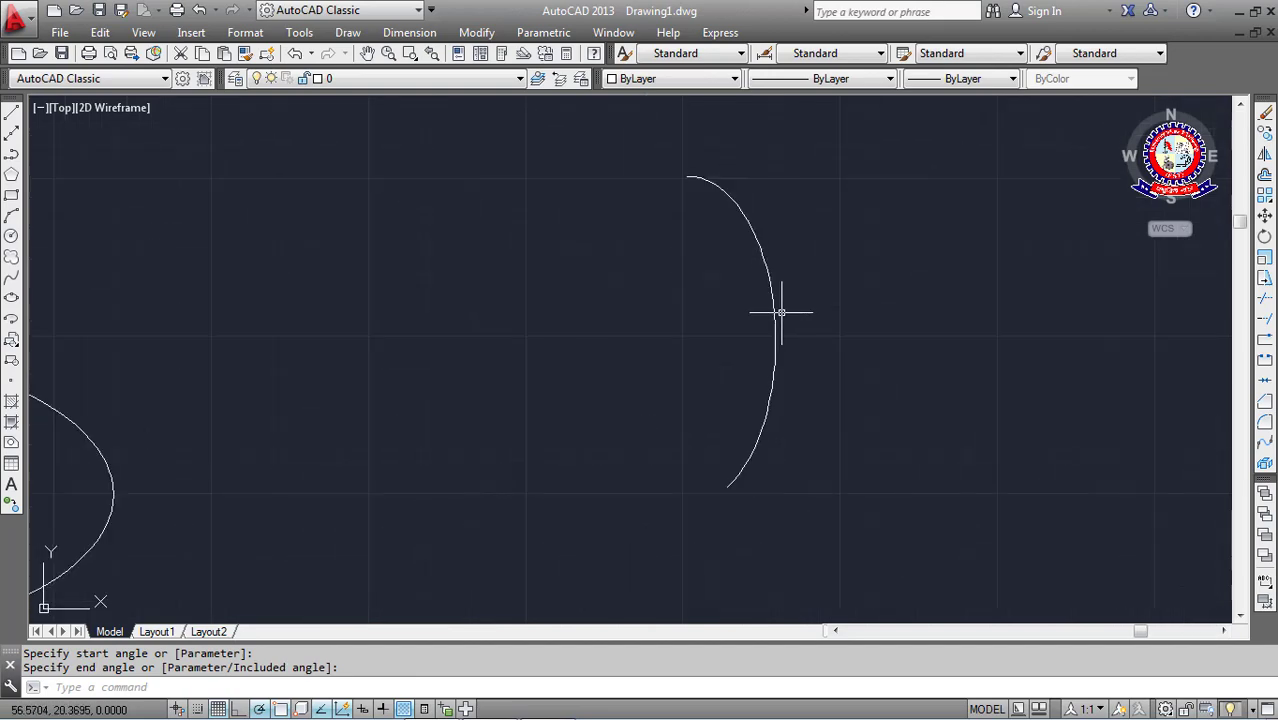
{"action": "scroll", "coordinate": [781, 313], "scroll_direction": "down", "scroll_amount": 2}
Draw the right half of a taller ellipse as an arc, from its bottom point to its top
{"action": "key", "text": "Return"}
{"action": "type", "text": "arc"}
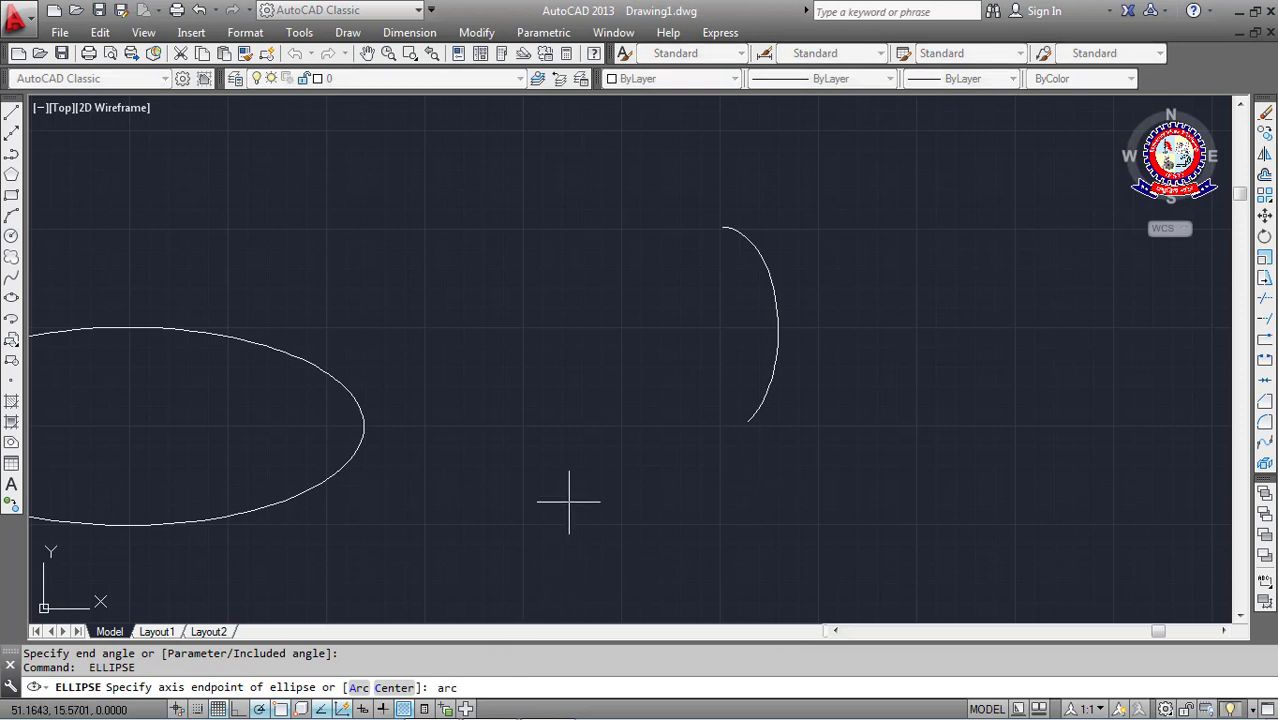
{"action": "key", "text": "Return"}
{"action": "scroll", "coordinate": [600, 489], "scroll_direction": "down", "scroll_amount": 2}
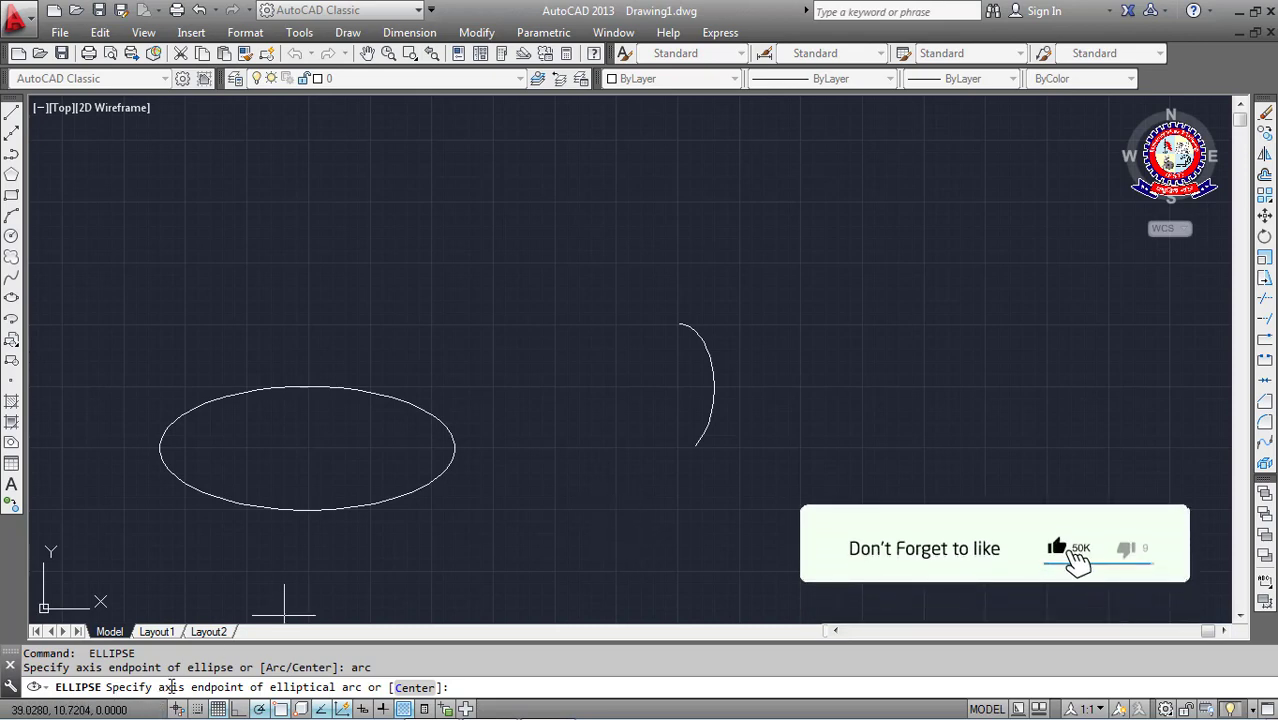
{"action": "left_click", "coordinate": [926, 262]}
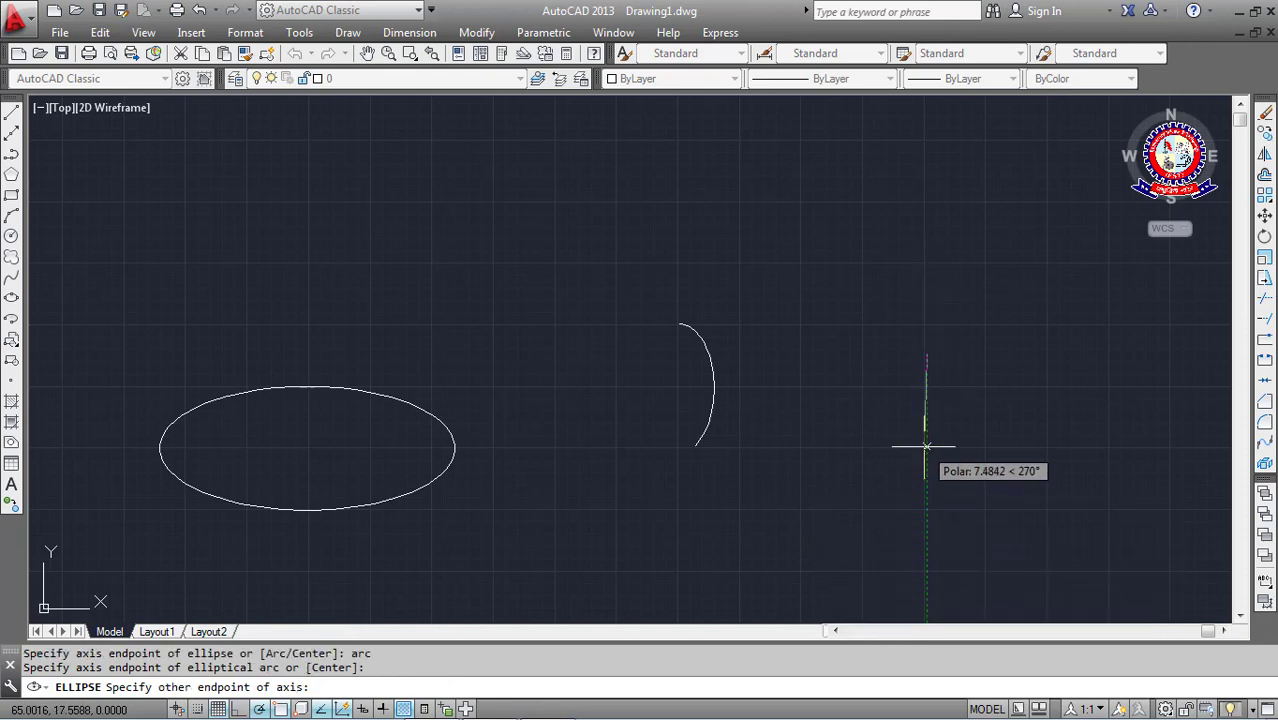
{"action": "left_click", "coordinate": [926, 446]}
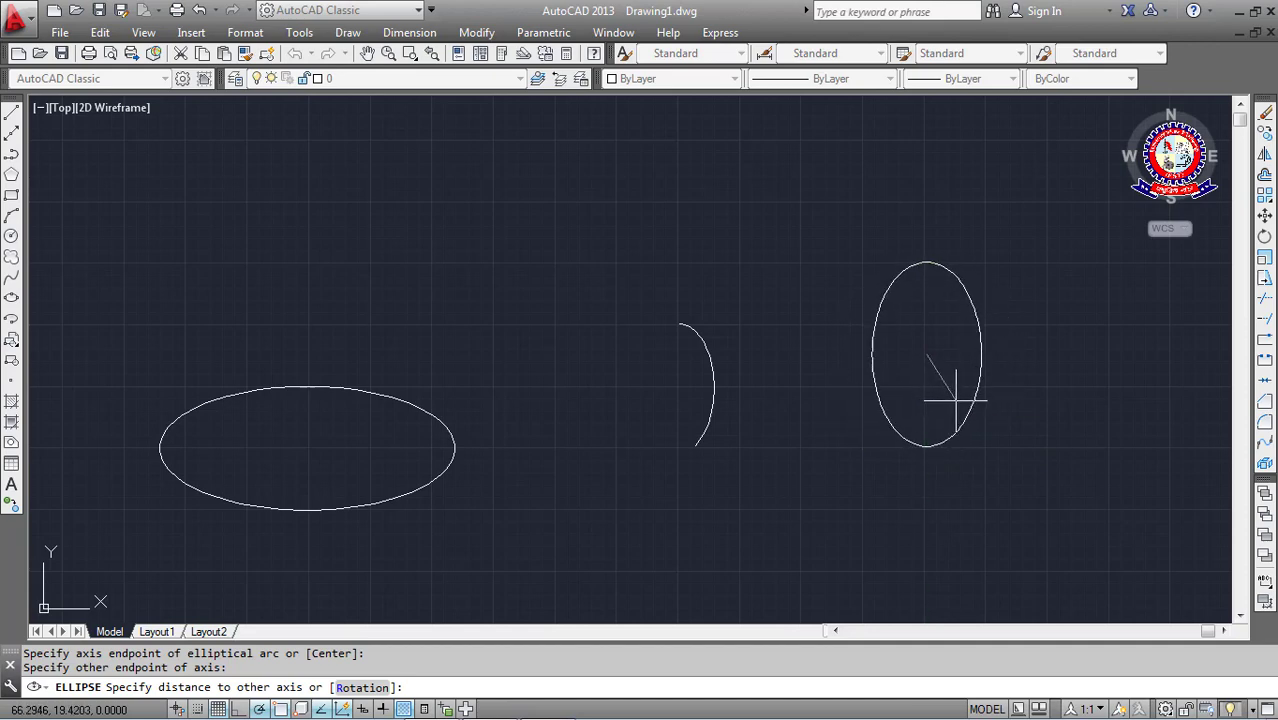
{"action": "left_click", "coordinate": [961, 400]}
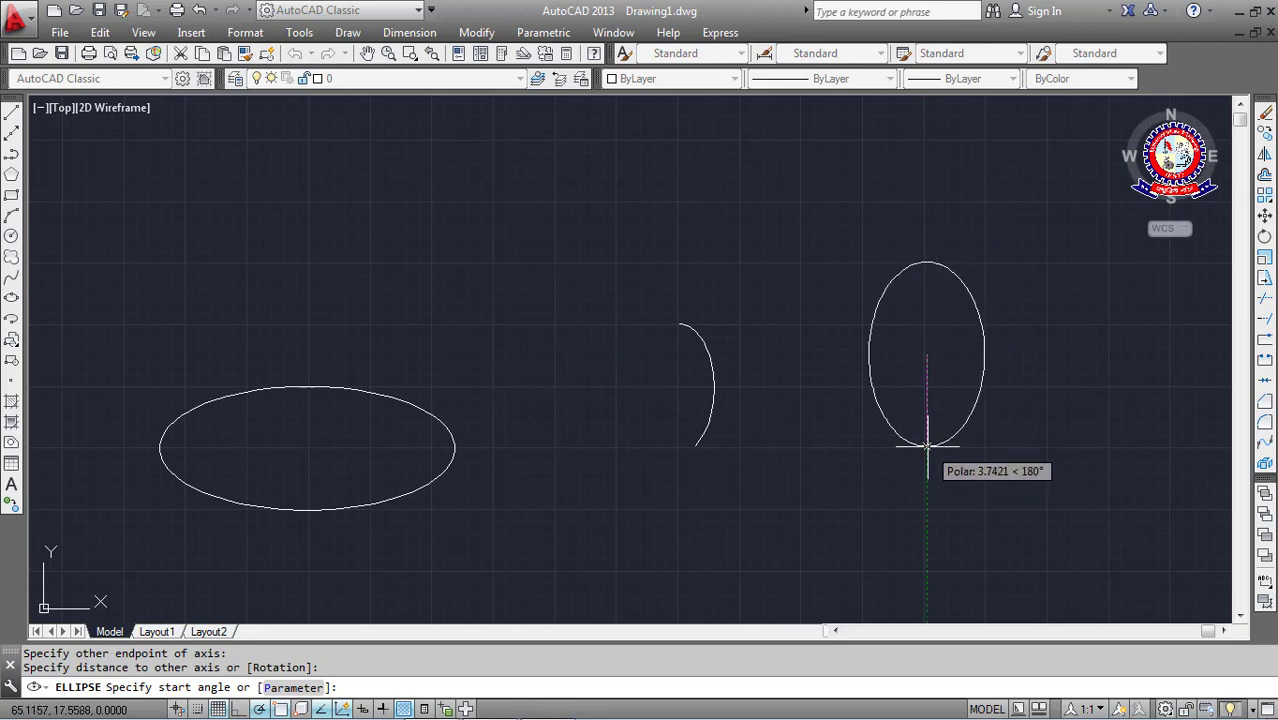
{"action": "left_click", "coordinate": [927, 447]}
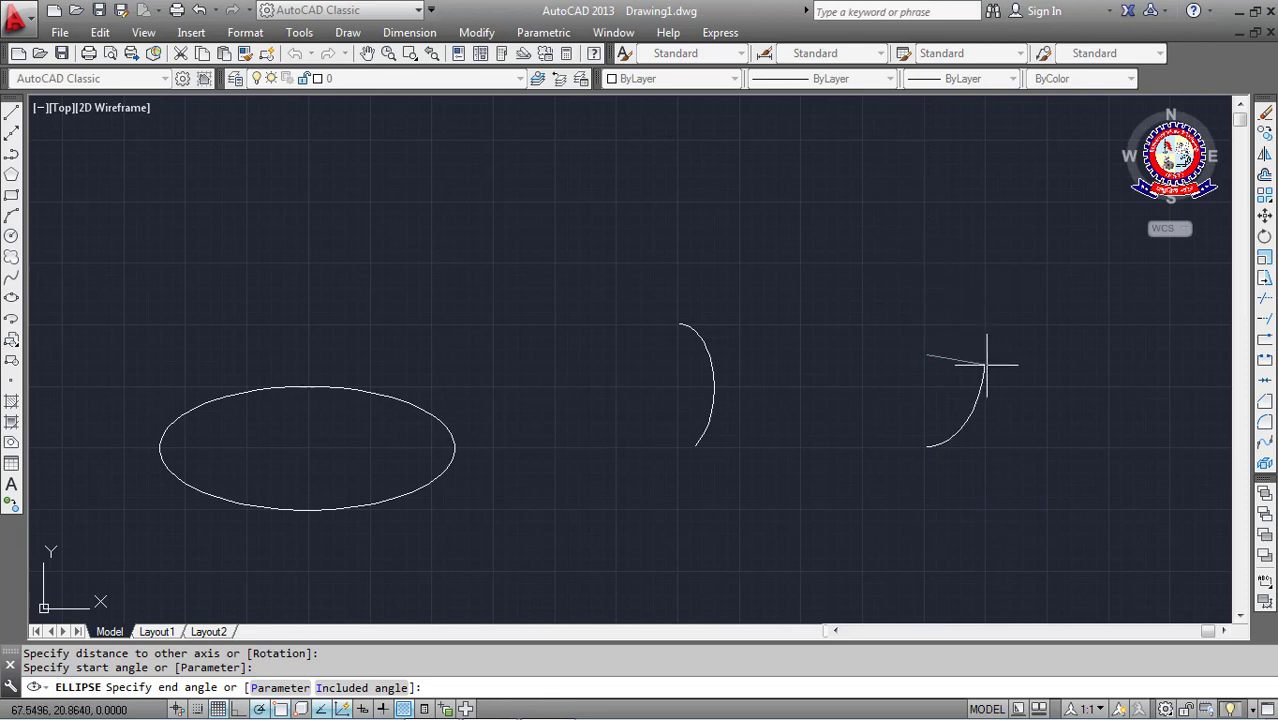
{"action": "left_click", "coordinate": [928, 262]}
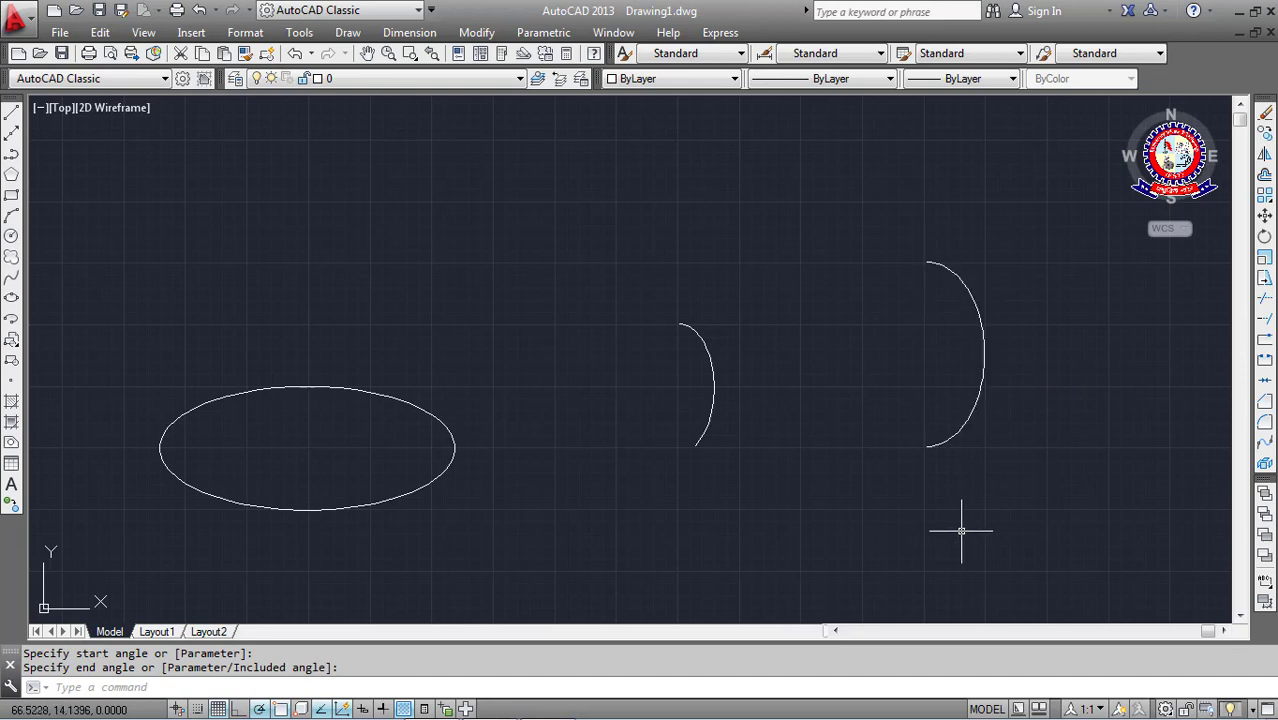